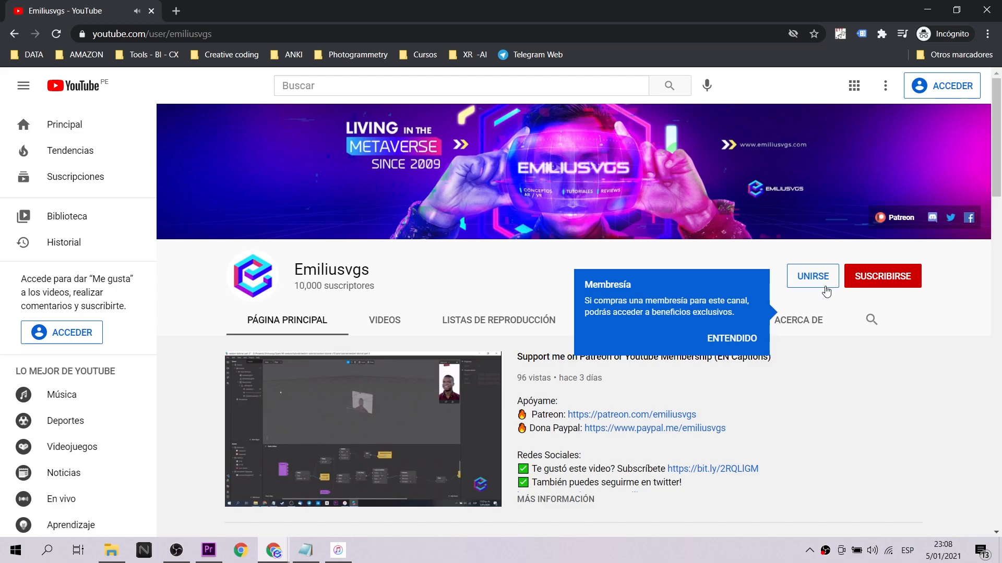
left_click(826, 288)
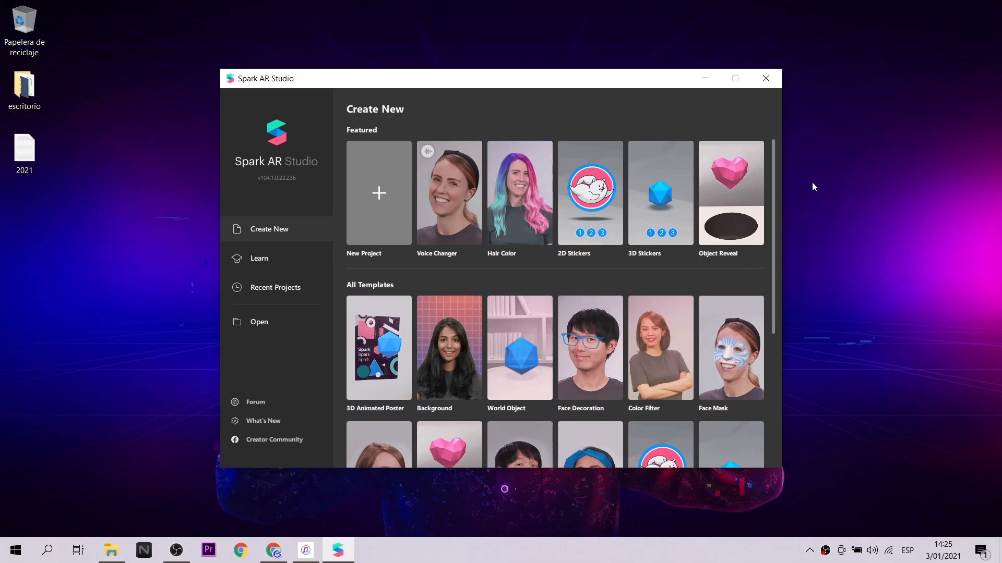
- Create a new project from the target tracker preset and maximize its window
scroll(637, 315, "down", 3)
scroll(637, 315, "down", 2)
scroll(637, 315, "up", 4)
left_click(390, 185)
left_click(552, 219)
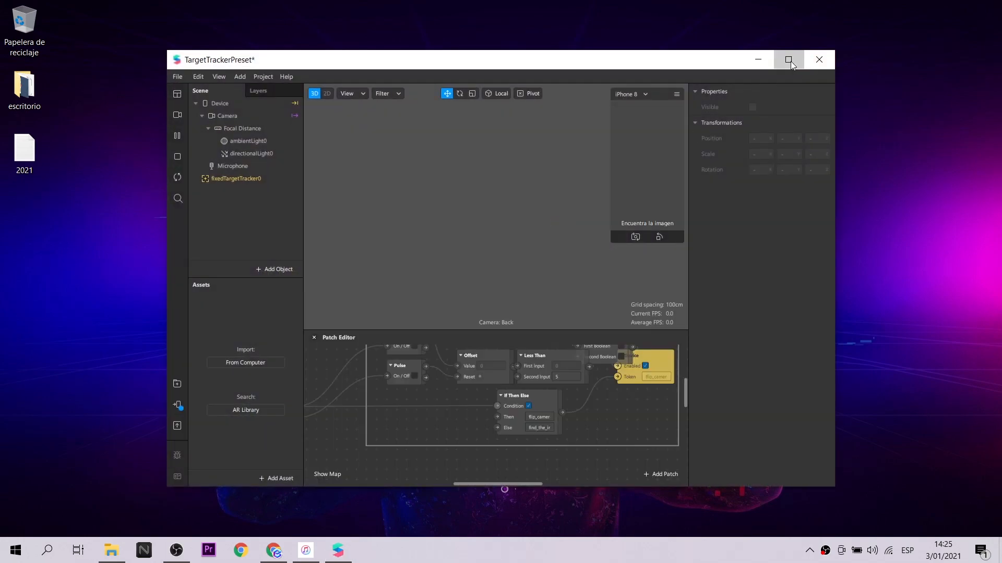
left_click(788, 60)
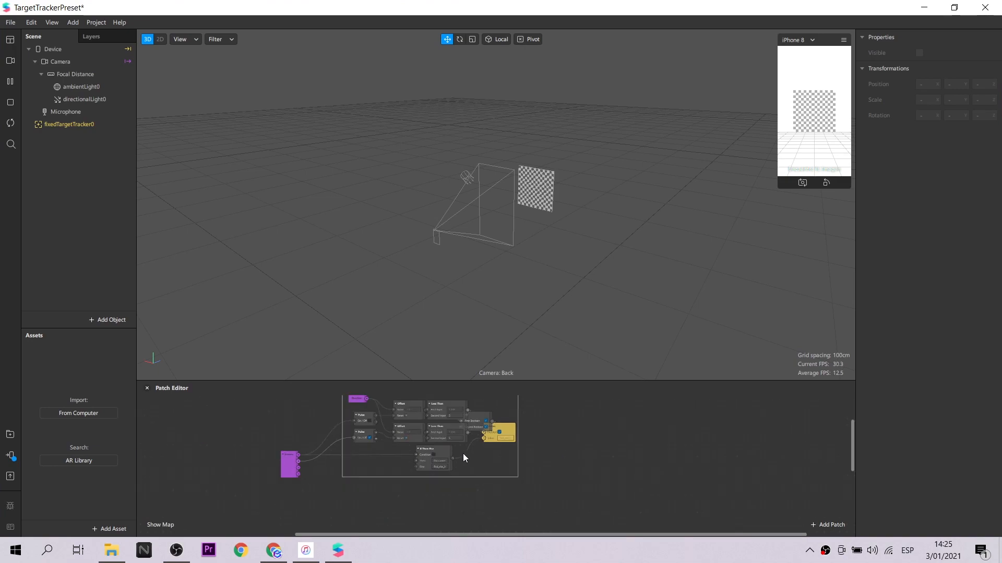
- Move the Camera and Device patches outward and widen the Instructions group around the patches
left_click_drag(289, 471, 259, 452)
scroll(343, 415, "up", 5)
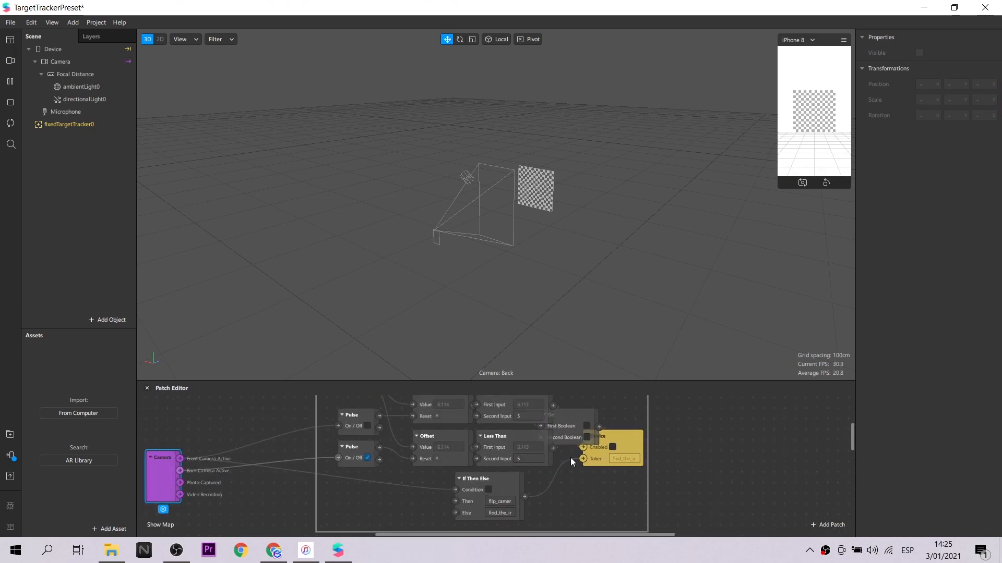
scroll(571, 458, "up", 2)
left_click_drag(619, 472, 690, 473)
left_click(650, 423)
left_click_drag(648, 421, 798, 418)
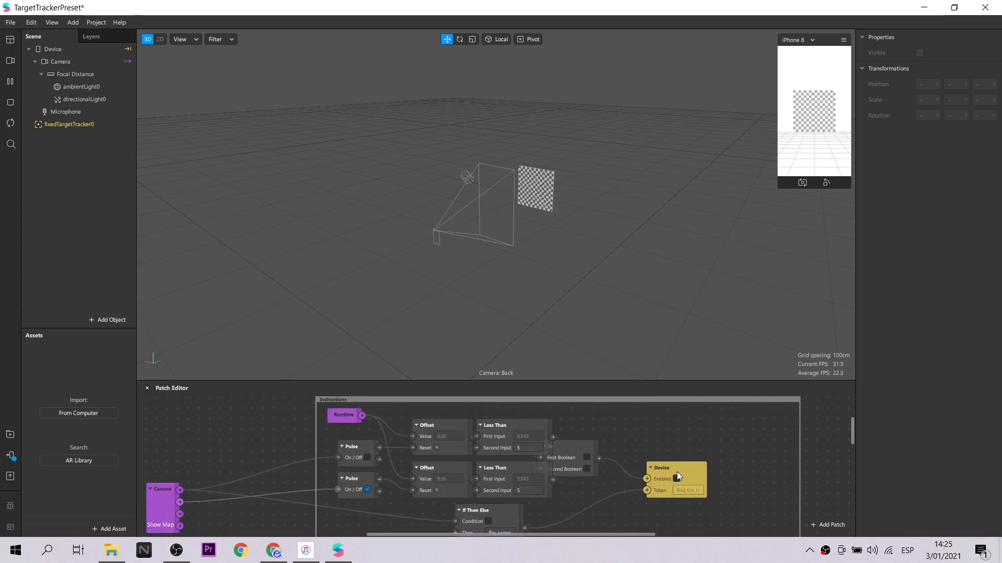
- Spread the Device, Or and Less Than patches apart and lower the If Then Else patch slightly
left_click_drag(678, 476, 731, 497)
left_click_drag(569, 447, 643, 457)
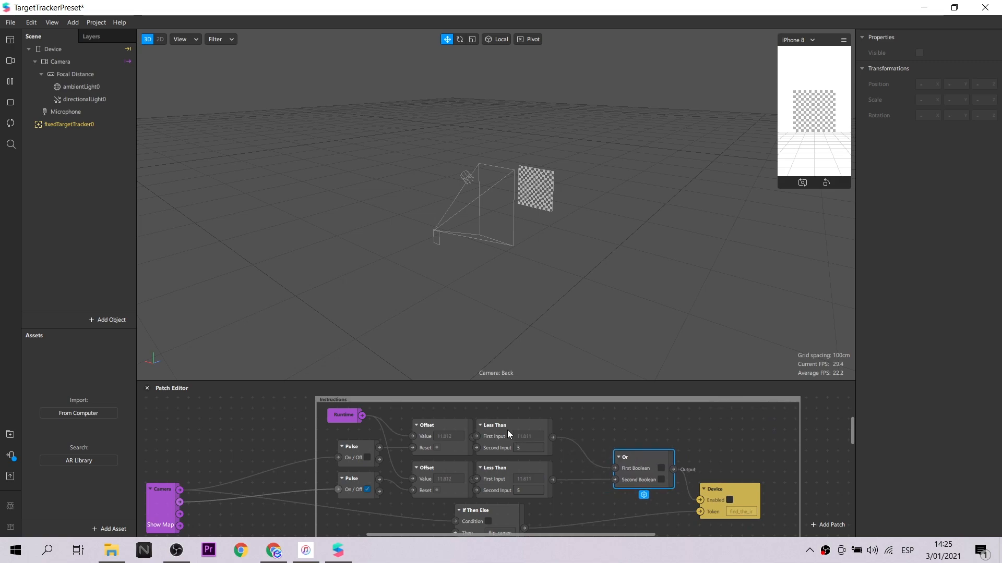
left_click_drag(510, 435, 525, 421)
left_click_drag(477, 469, 496, 490)
scroll(583, 486, "down", 1)
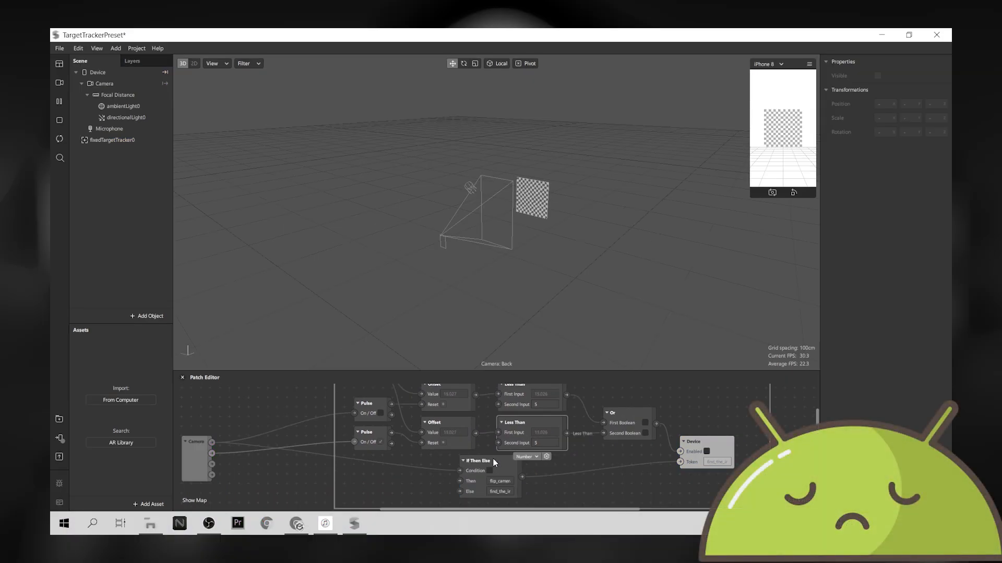
left_click(493, 461)
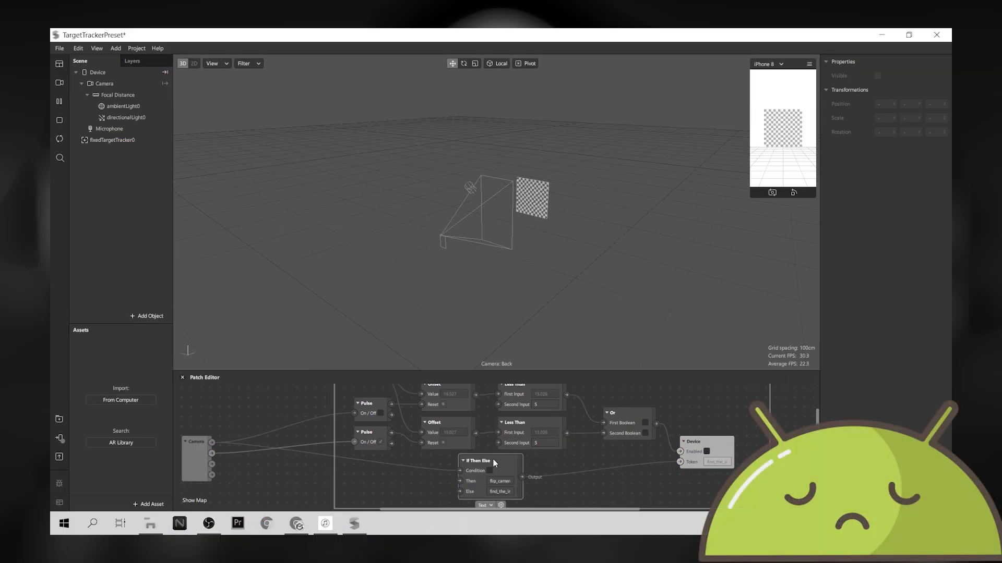
left_click_drag(496, 465, 497, 474)
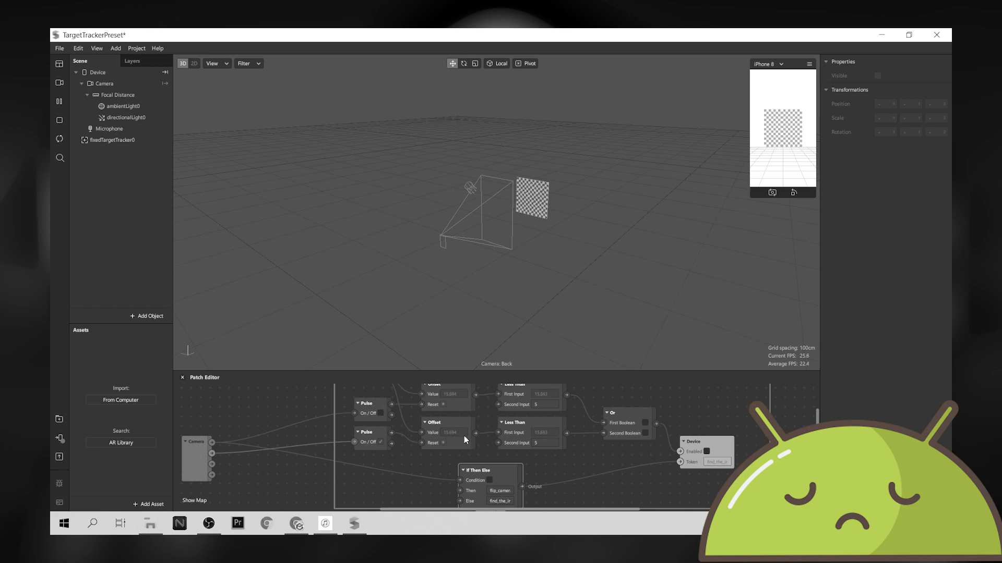
scroll(464, 437, "up", 3)
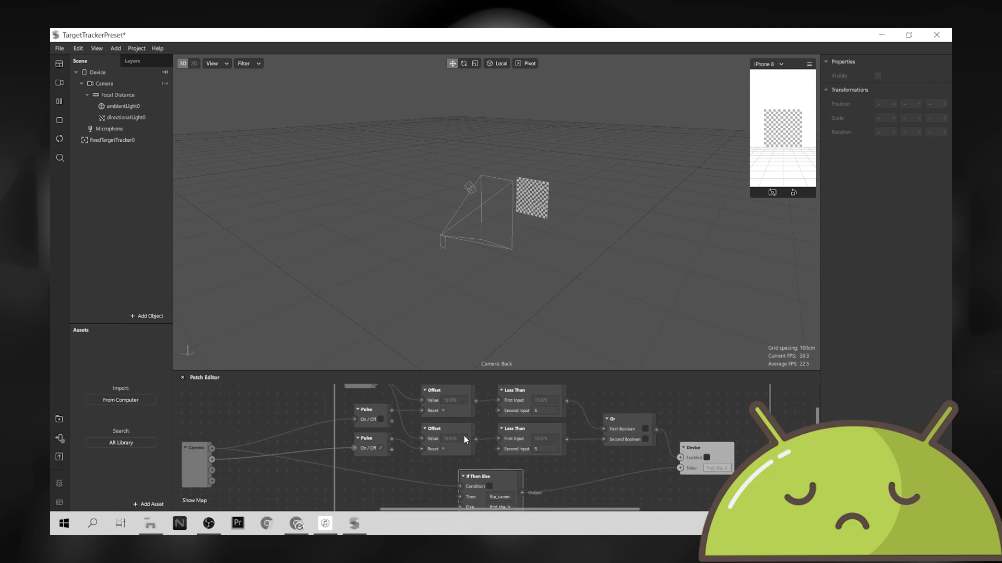
scroll(464, 436, "up", 3)
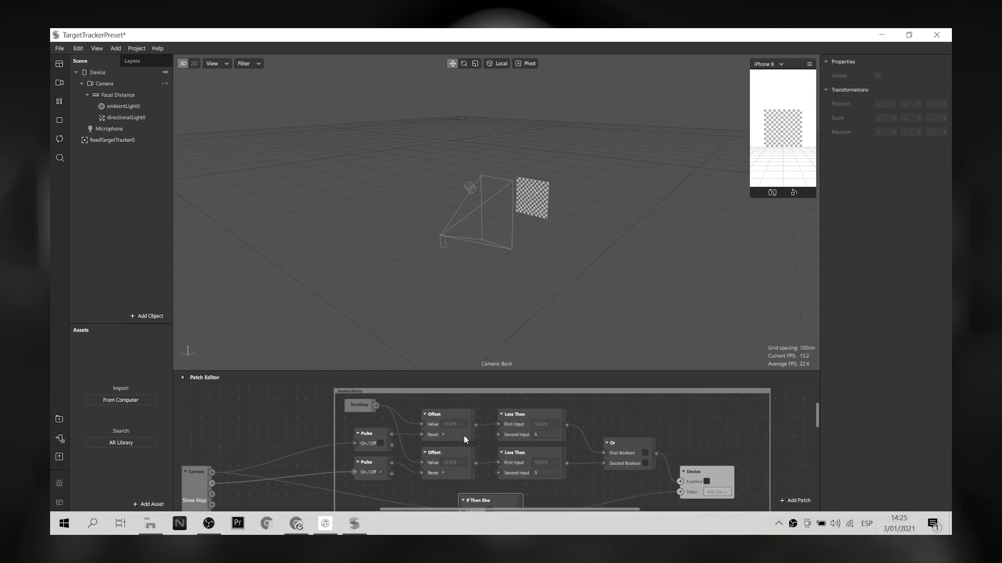
scroll(465, 436, "down", 5)
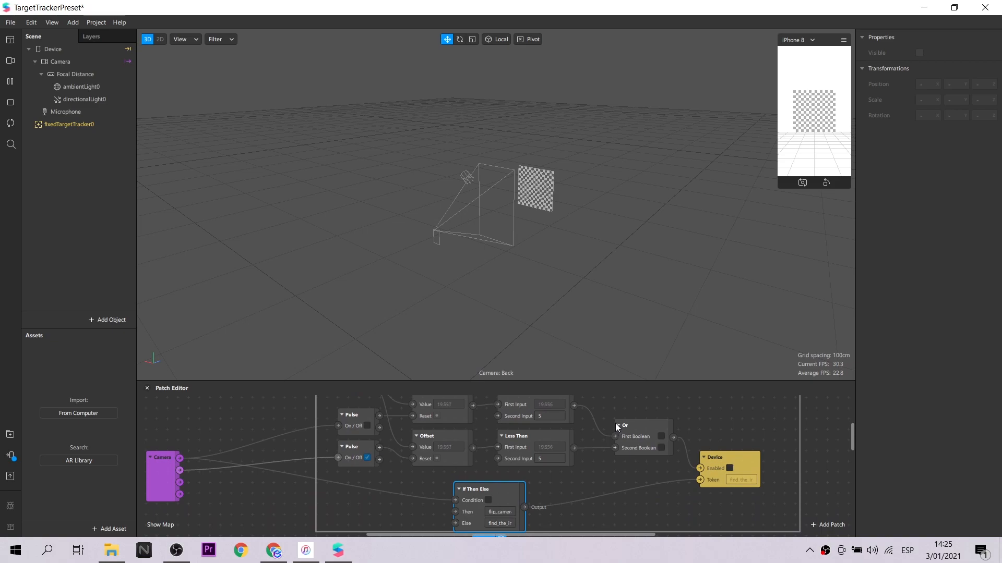
- Import 01-EmilusSBG-logotipo-full-color-CMYK-VERTICAL as a new texture for fixedTargetTracker0
left_click(84, 125)
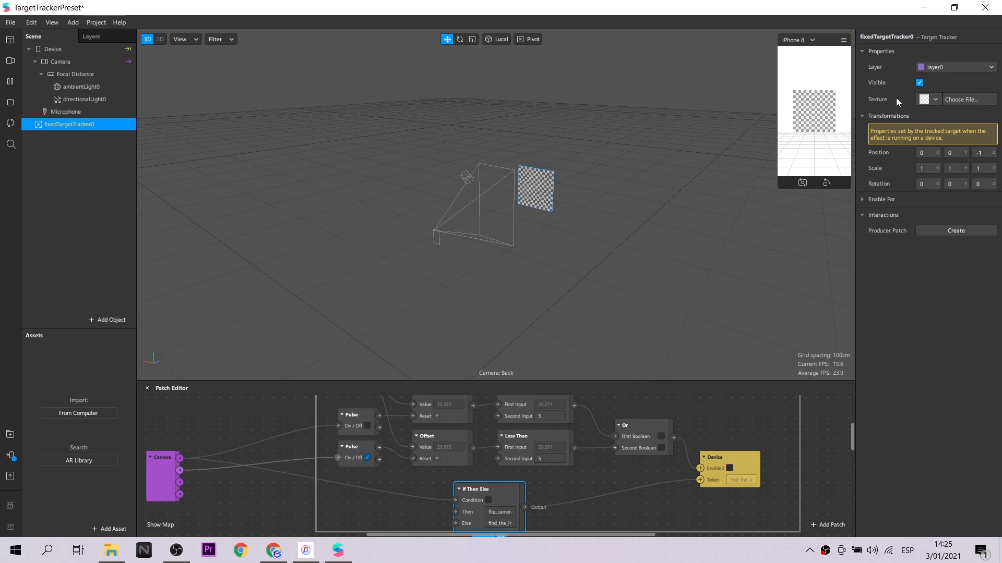
left_click(934, 101)
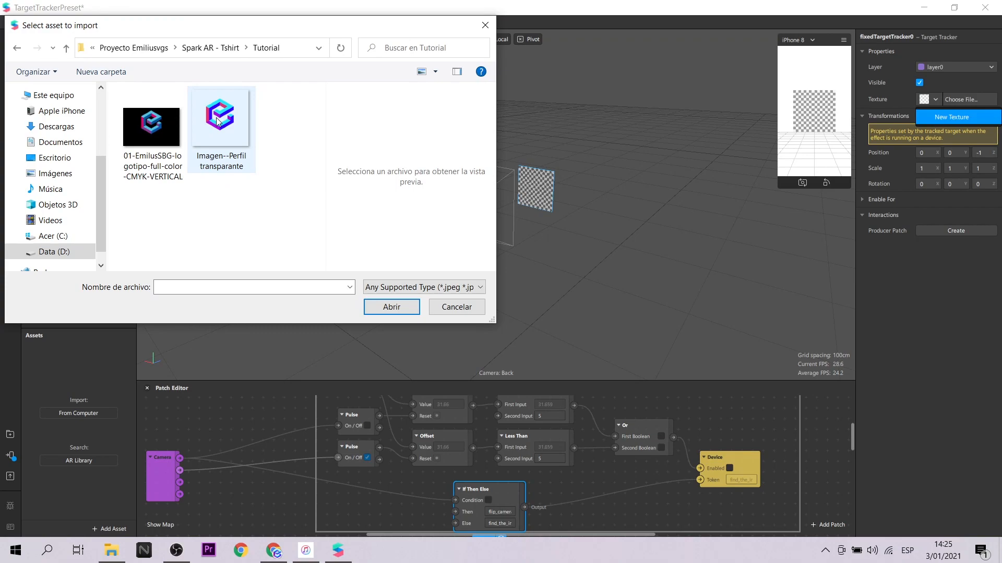
left_click(165, 126)
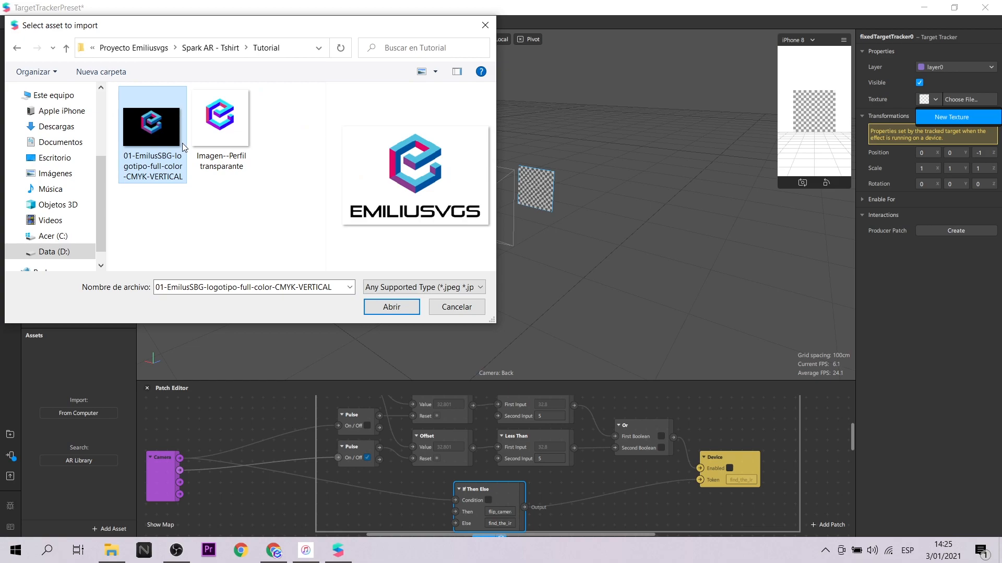
left_click(391, 307)
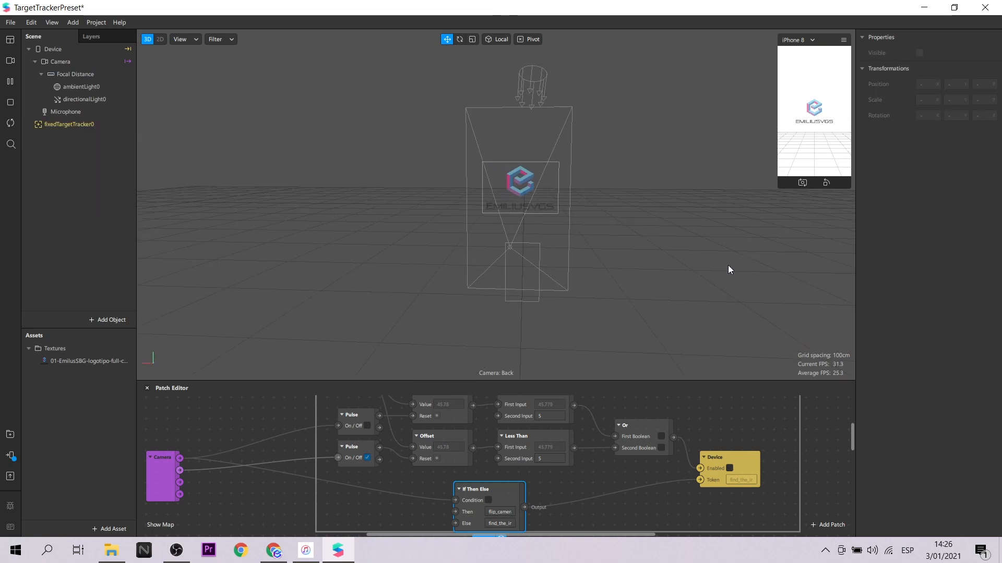
- Add a null object as a child of fixedTargetTracker0
scroll(662, 444, "up", 2)
scroll(662, 445, "down", 2, "ctrl")
left_click(91, 126)
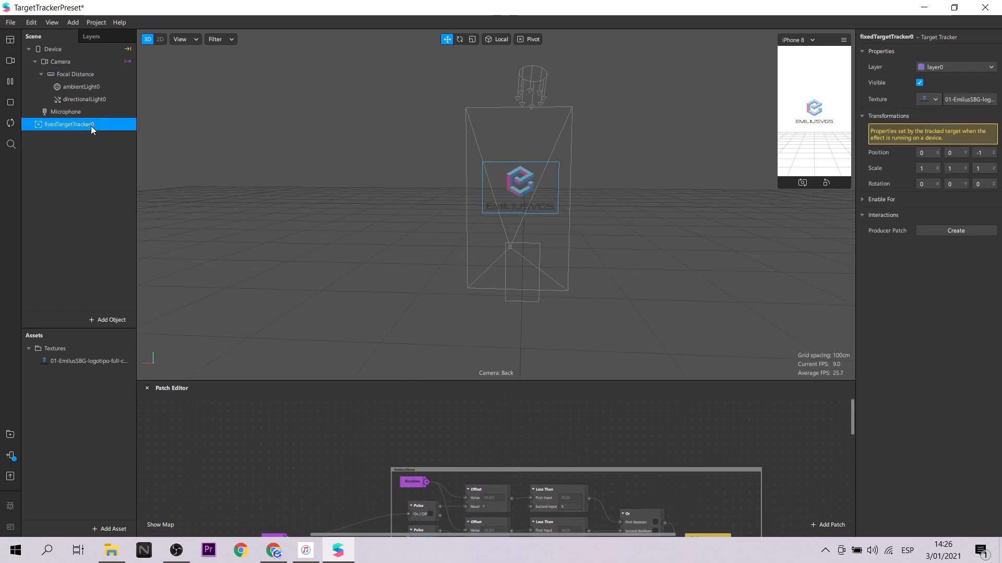
right_click(91, 126)
mouse_move(156, 134)
left_click(231, 136)
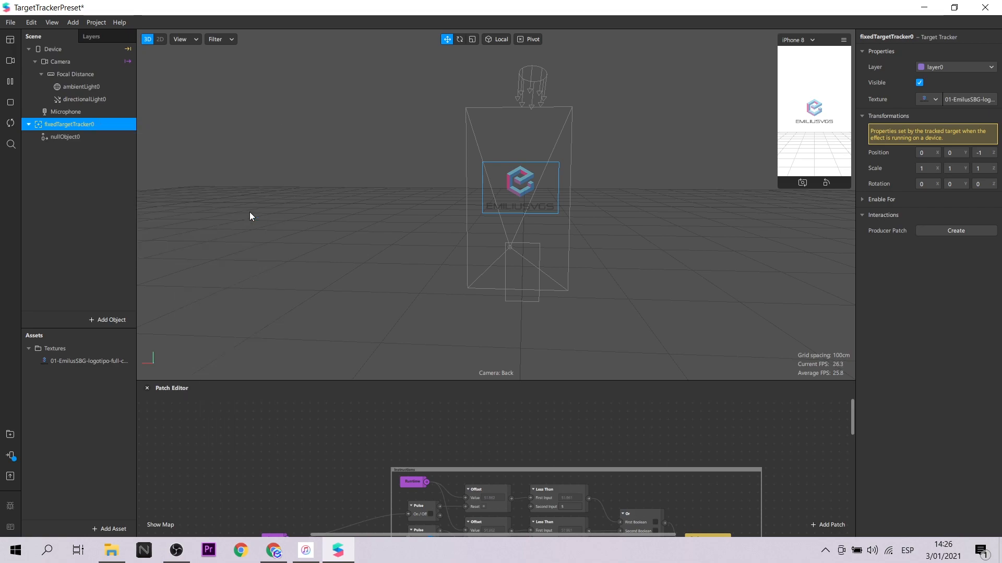
- Add a plane under nullObject0 and place it at about 0.017 in Y and 0.009 in Z
right_click(84, 139)
mouse_move(134, 143)
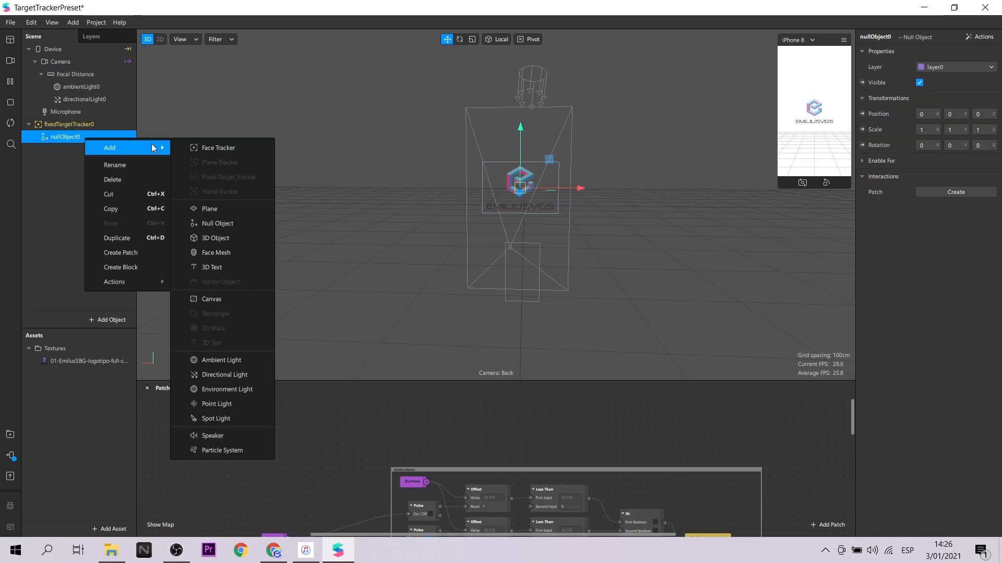
left_click(223, 209)
left_click_drag(575, 189, 619, 201)
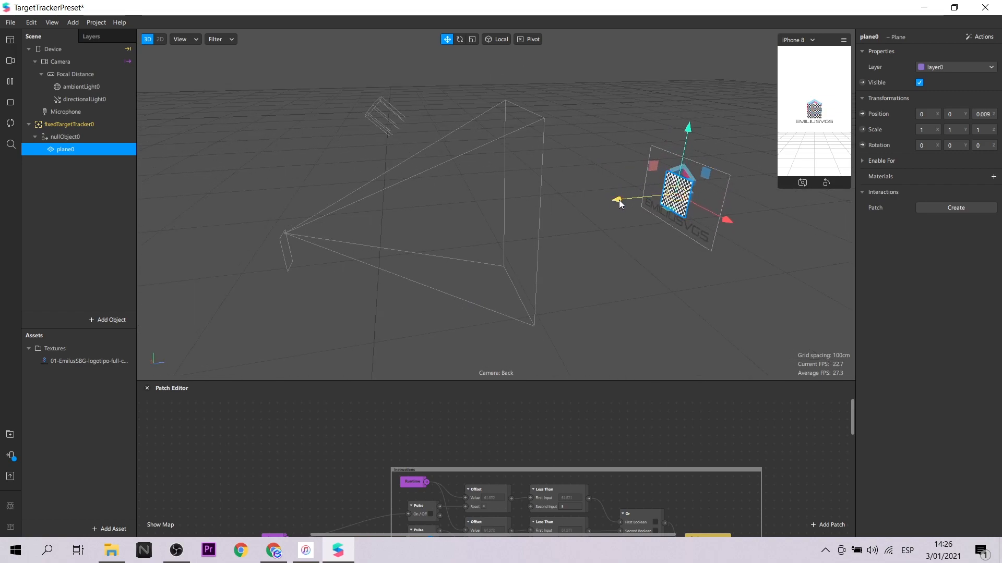
left_click_drag(689, 128, 689, 121)
- Give the plane a new material and set that material's shader type to Flat
left_click(993, 177)
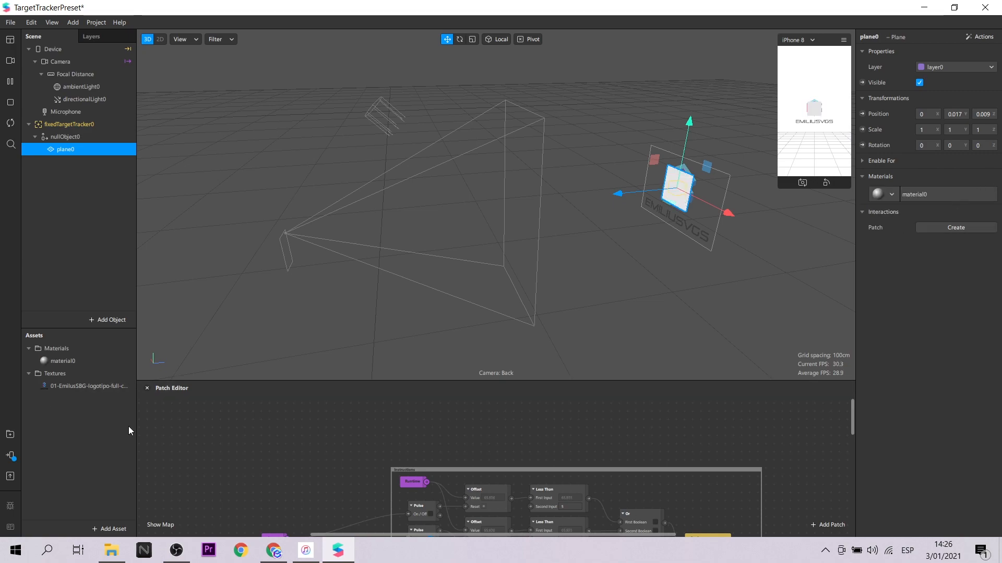
left_click(65, 361)
left_click(943, 52)
left_click(937, 54)
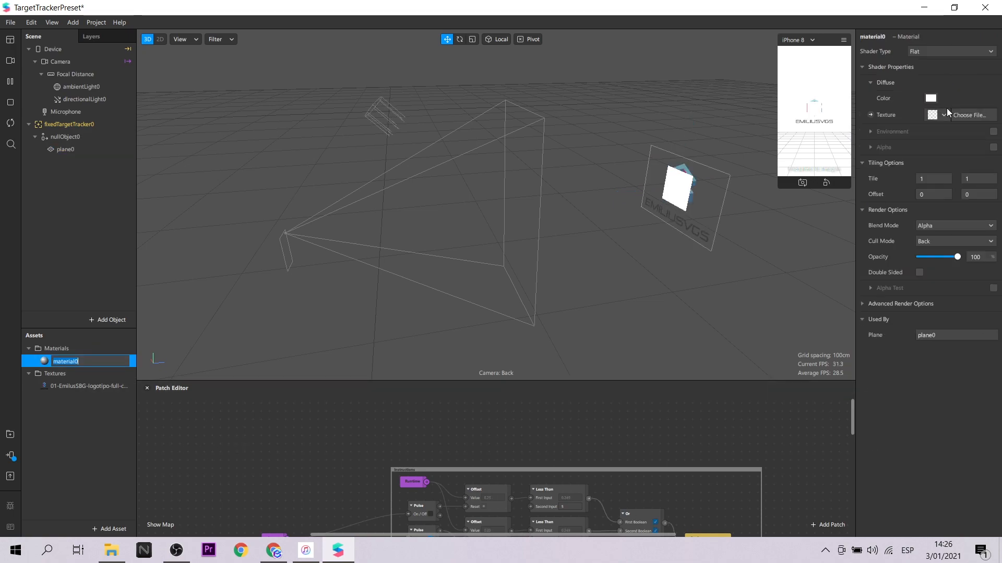
- Import Imagen--Perfil transparante as the diffuse texture of material0
left_click(944, 115)
left_click(901, 150)
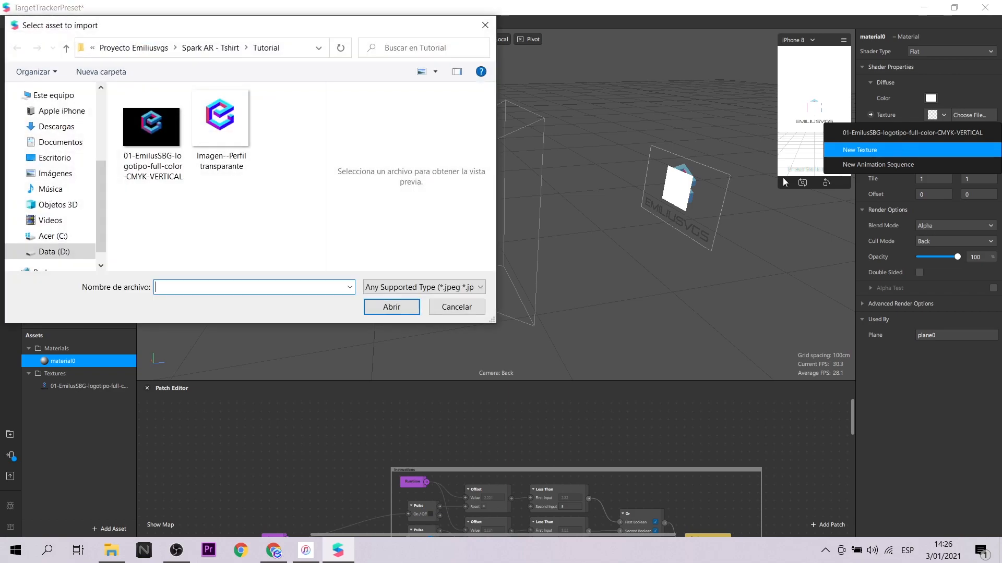
left_click(221, 131)
left_click(400, 311)
left_click_drag(675, 306, 802, 259)
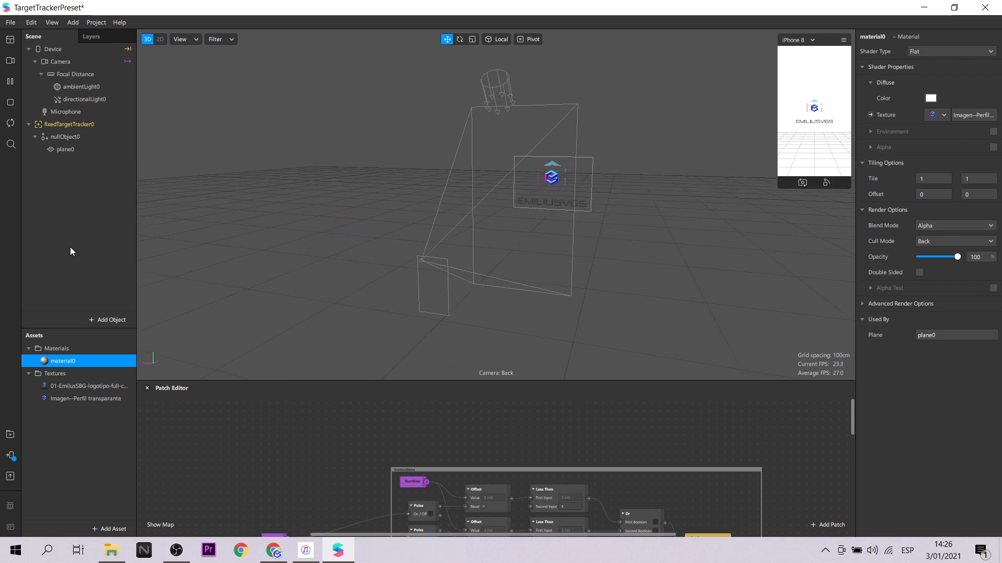
- Scale plane0 to 2 and lower it to about 0.012 in Y, comparing it with the target logo
left_click(66, 150)
left_click(959, 130)
type("2")
left_click(983, 130)
type("2")
scroll(715, 228, "up", 4)
left_click(920, 83)
left_click(919, 83)
left_click_drag(546, 106, 547, 110)
- Set plane0's scale to 2.2 on all axes and check the fit by toggling its visibility
left_click(930, 131)
type("2.2")
key("Return")
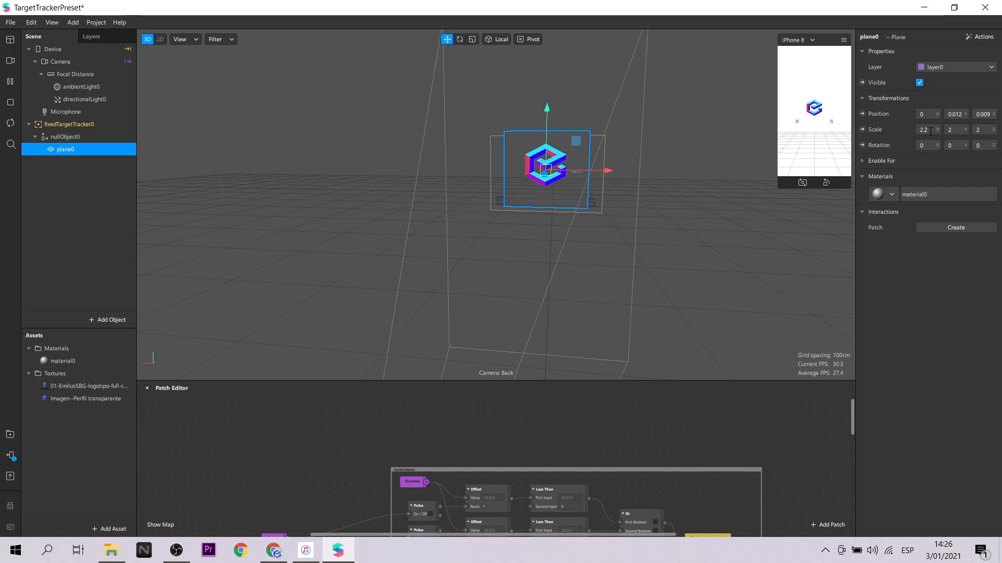
key("Tab")
type("2.2")
key("Return")
left_click(920, 82)
left_click(919, 82)
left_click(767, 253)
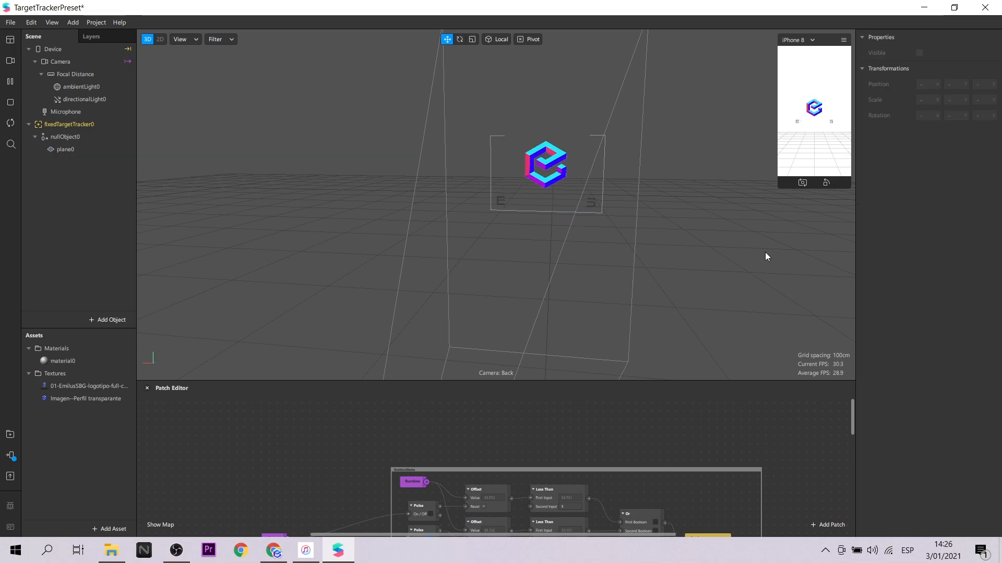
- Apply the Pulse animation action to plane0
right_click_drag(767, 254, 753, 277)
scroll(753, 276, "down", 5)
left_click(63, 153)
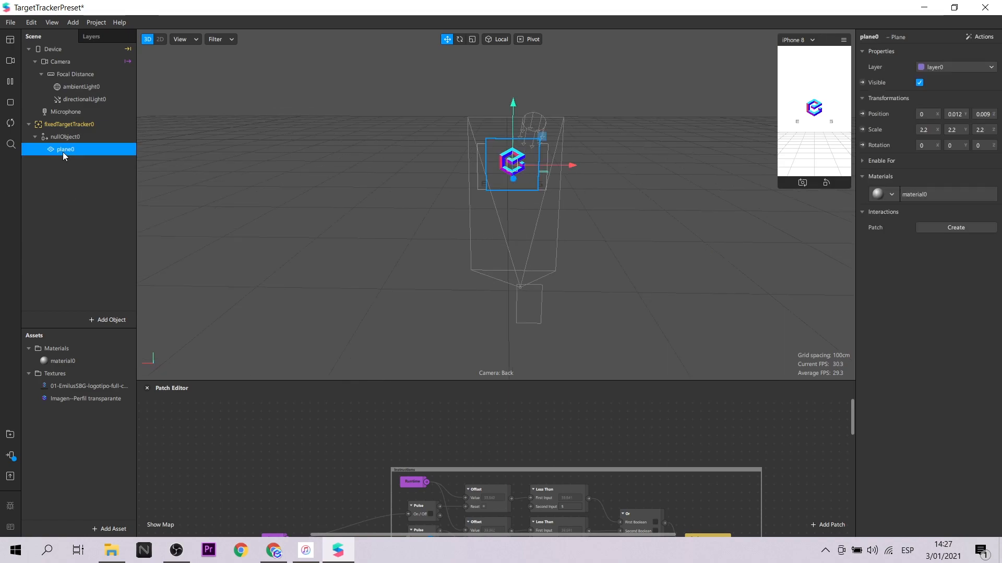
left_click(979, 37)
mouse_move(970, 80)
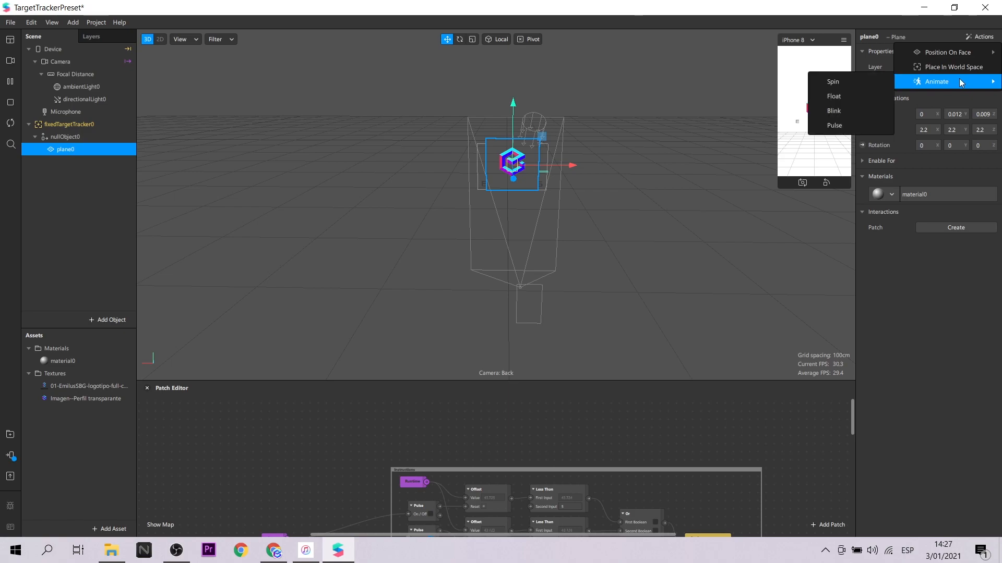
left_click(835, 126)
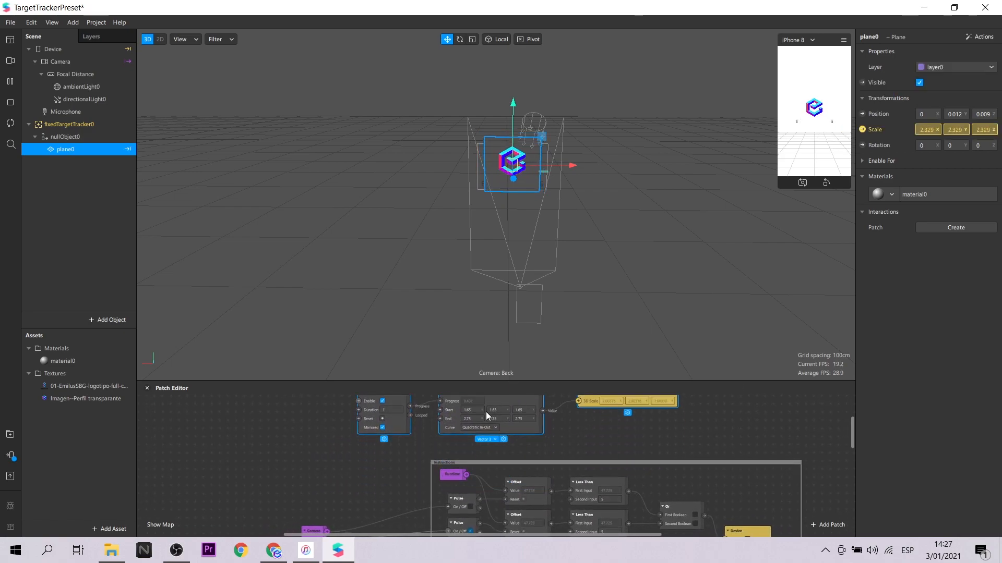
- Set the Transition patch's start values to 2.2 in X, Y and Z
scroll(495, 419, "up", 6)
scroll(552, 425, "up", 2)
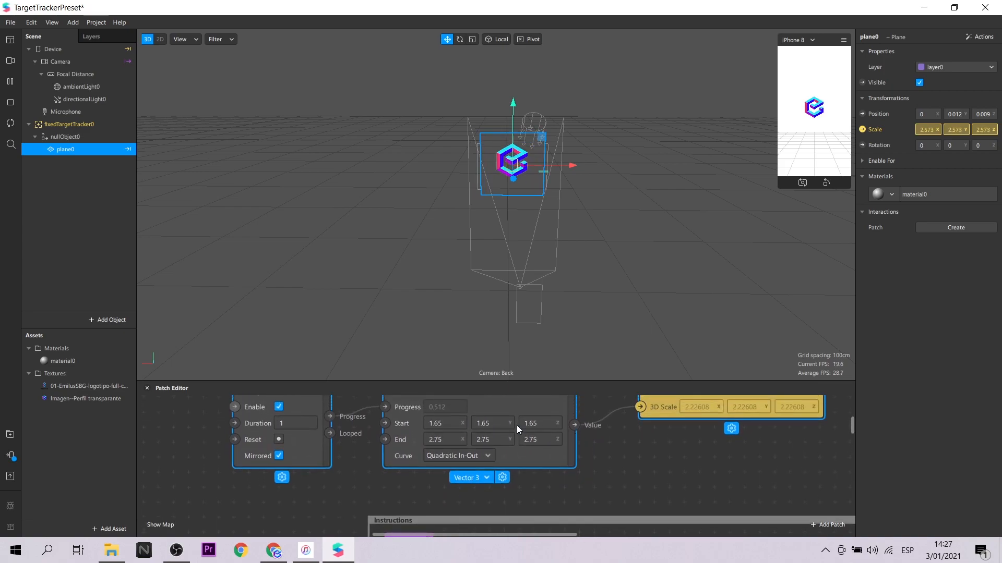
left_click_drag(443, 423, 367, 423)
type("2.2")
key("ctrl+c")
key("ctrl+v")
left_click_drag(425, 423, 395, 424)
key("ctrl+v")
left_click(569, 453)
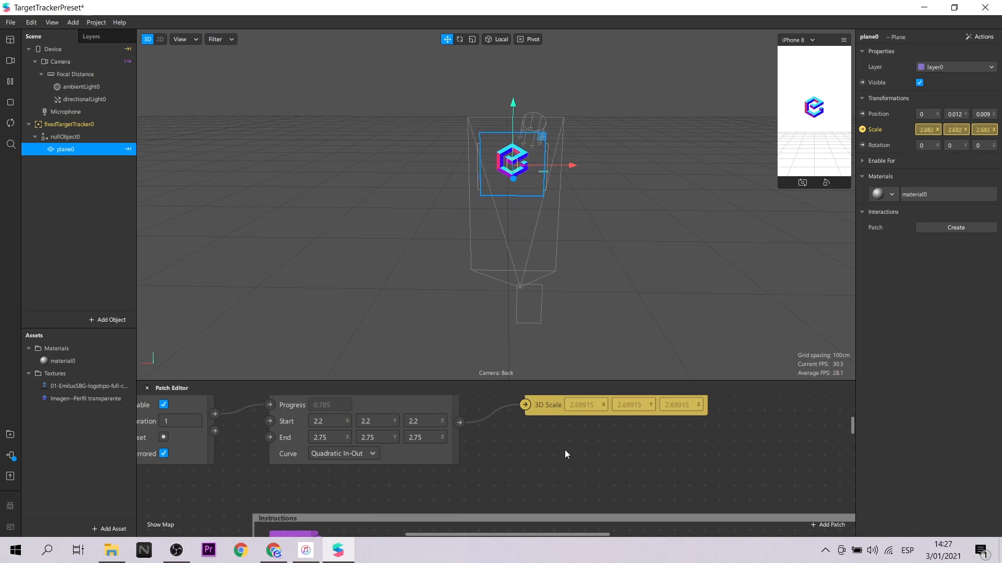
- Set the Loop Animation patch's duration to 2
scroll(569, 453, "down", 1, "ctrl")
scroll(569, 453, "up", 3)
left_click(199, 452)
key("BackSpace")
type("2")
key("Return")
scroll(497, 499, "down", 2, "ctrl")
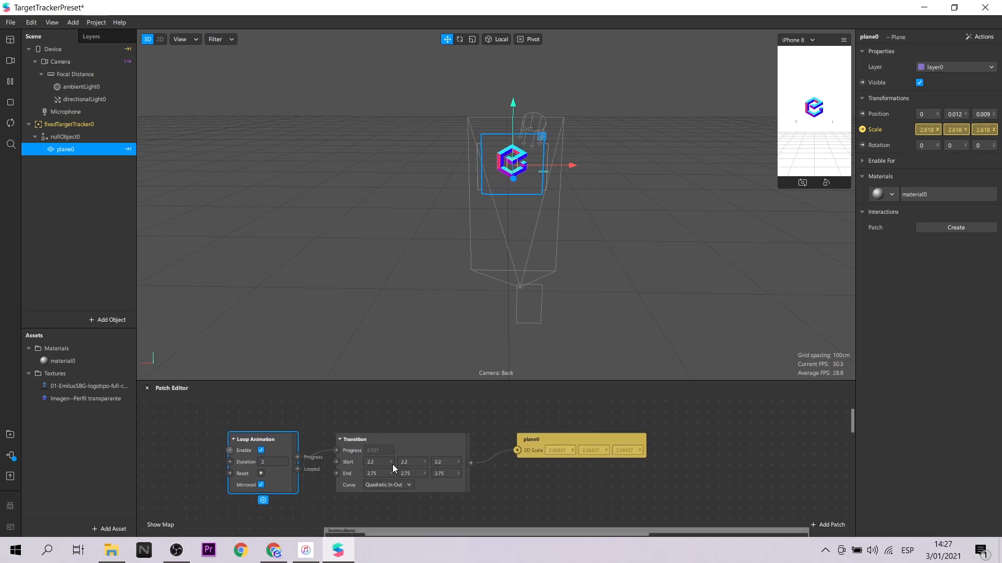
scroll(392, 464, "up", 2, "ctrl")
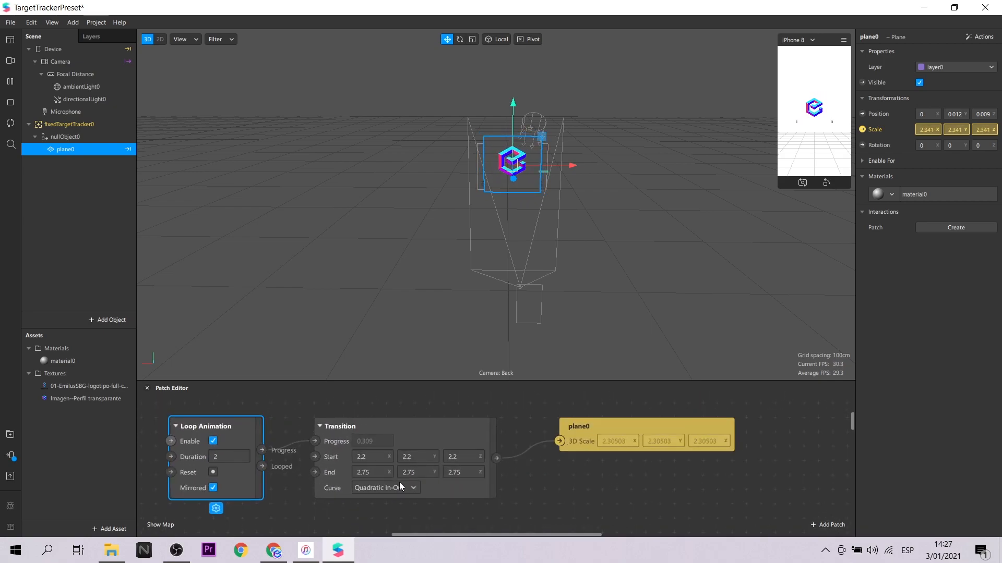
left_click(437, 432)
scroll(436, 432, "down", 2, "ctrl")
scroll(436, 432, "up", 1)
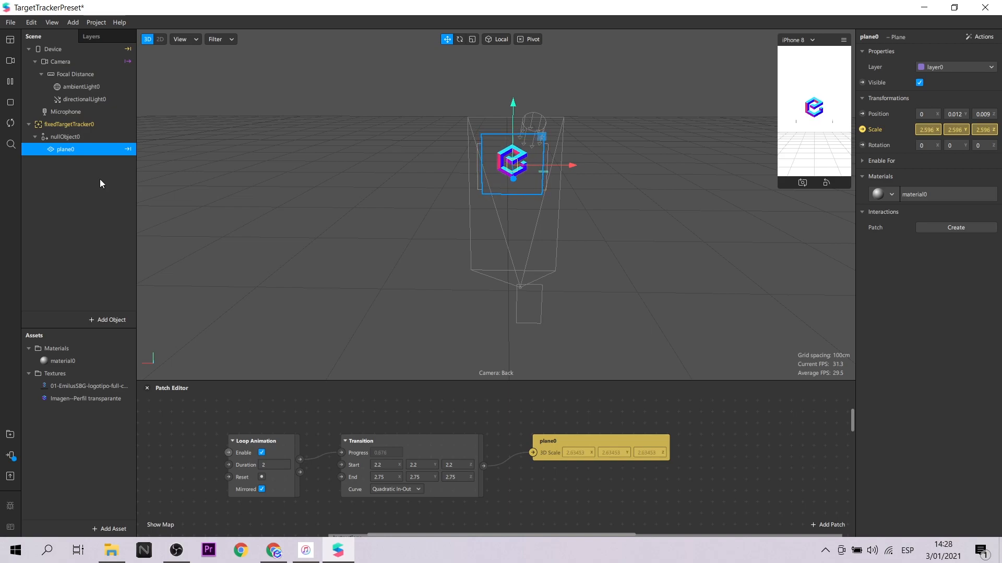
- Add a particle system under nullObject0 and raise it above the logo to a Y position of about 0.095
right_click(82, 139)
mouse_move(123, 146)
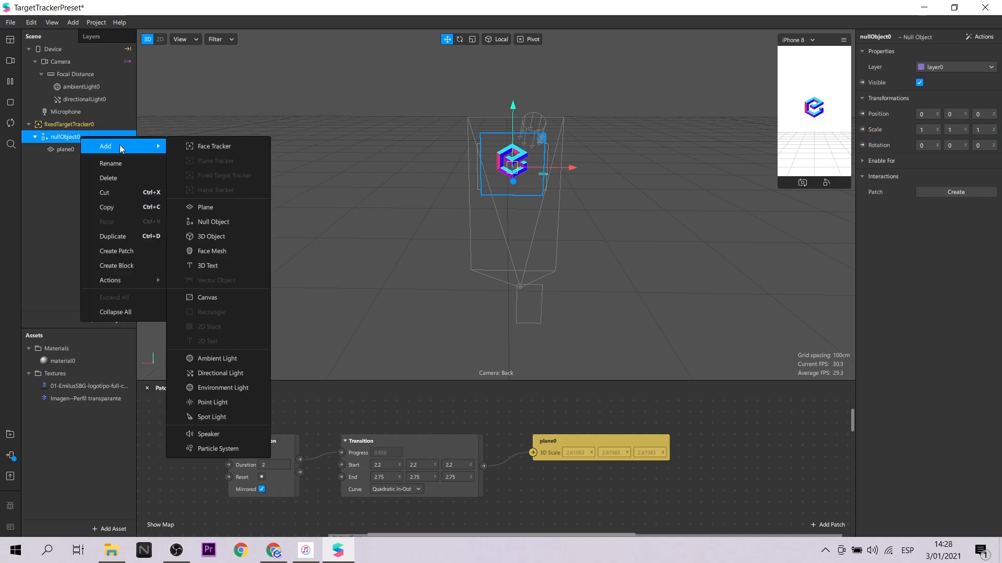
left_click(218, 449)
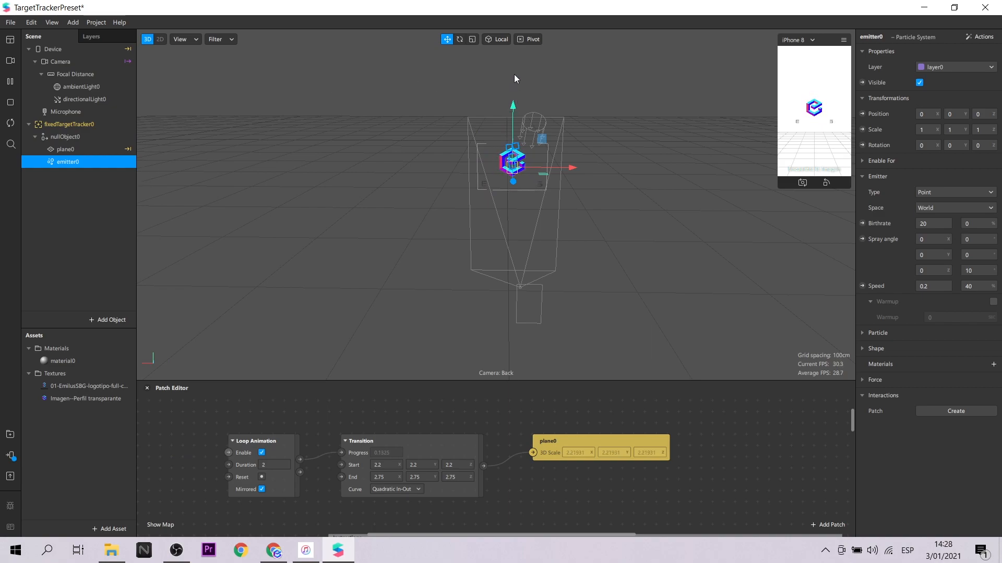
left_click_drag(514, 104, 519, 81)
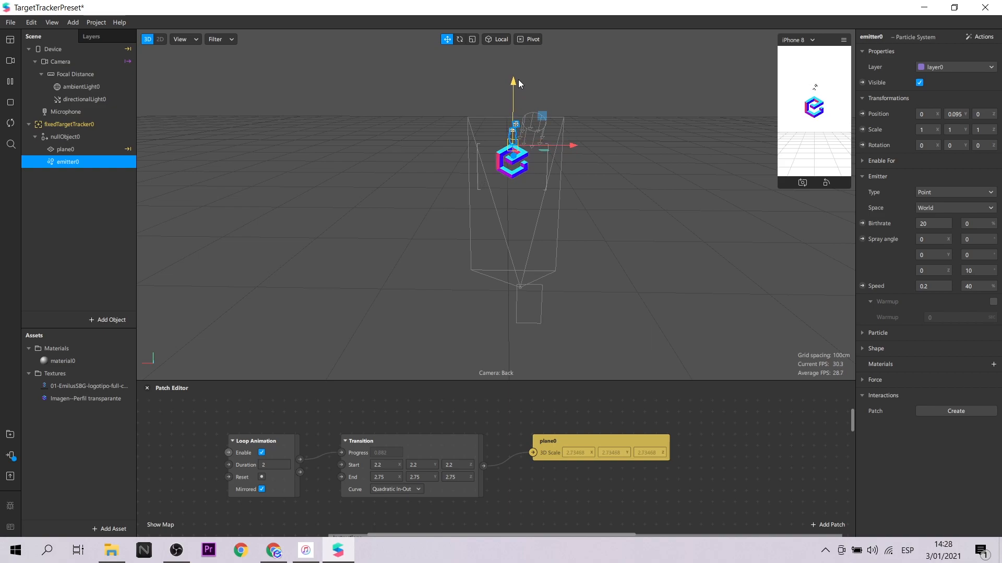
- Set emitter0's type to Plane and its space to Local
left_click(965, 193)
left_click(963, 216)
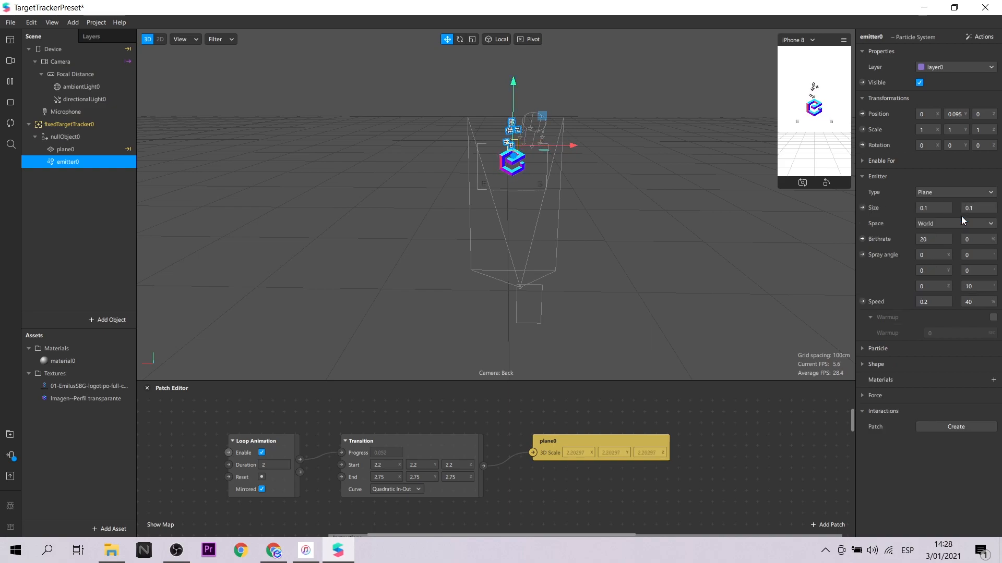
left_click(937, 223)
left_click(944, 238)
left_click(942, 225)
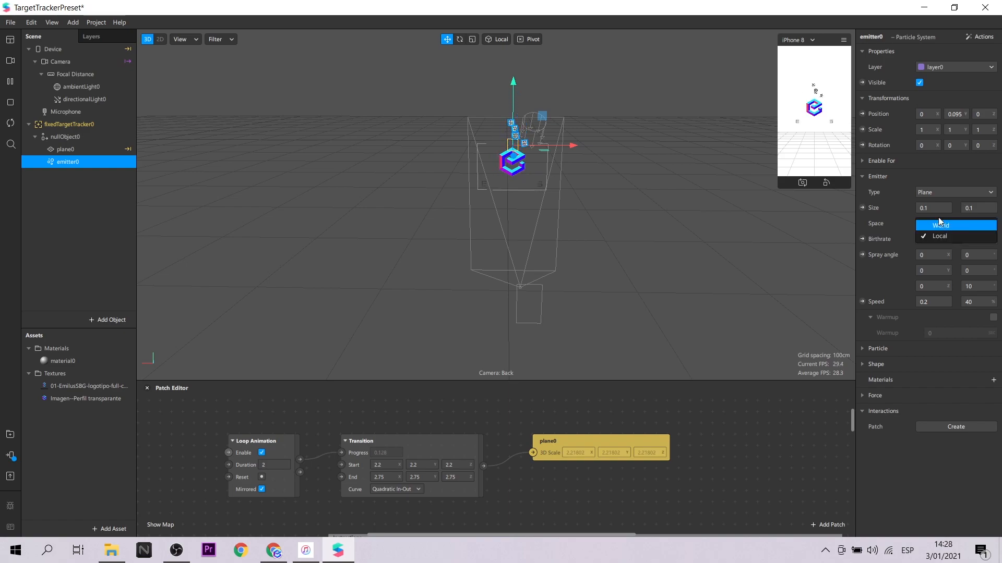
left_click(934, 172)
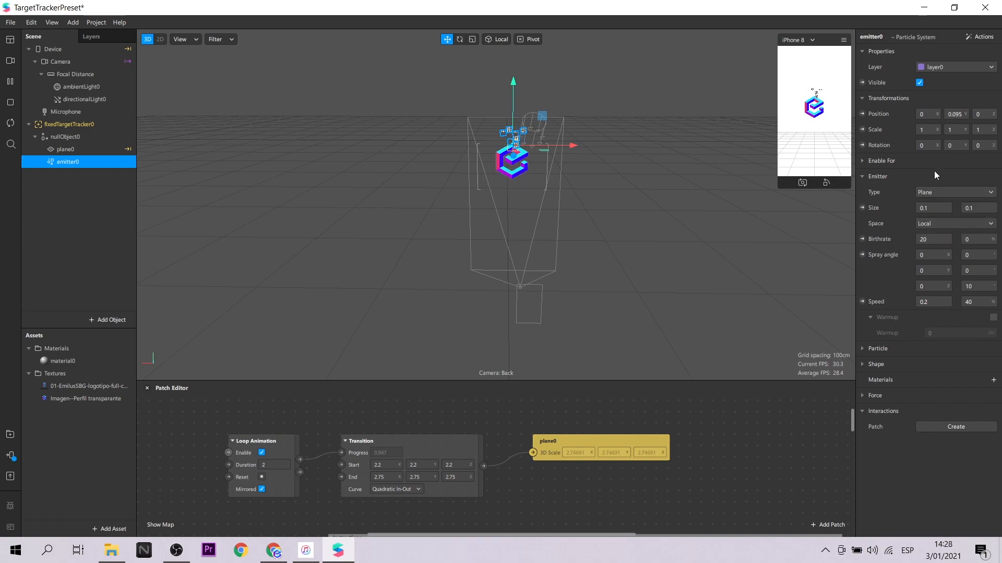
- Try a birthrate of 30 and then 10 for emitter0
left_click(923, 238)
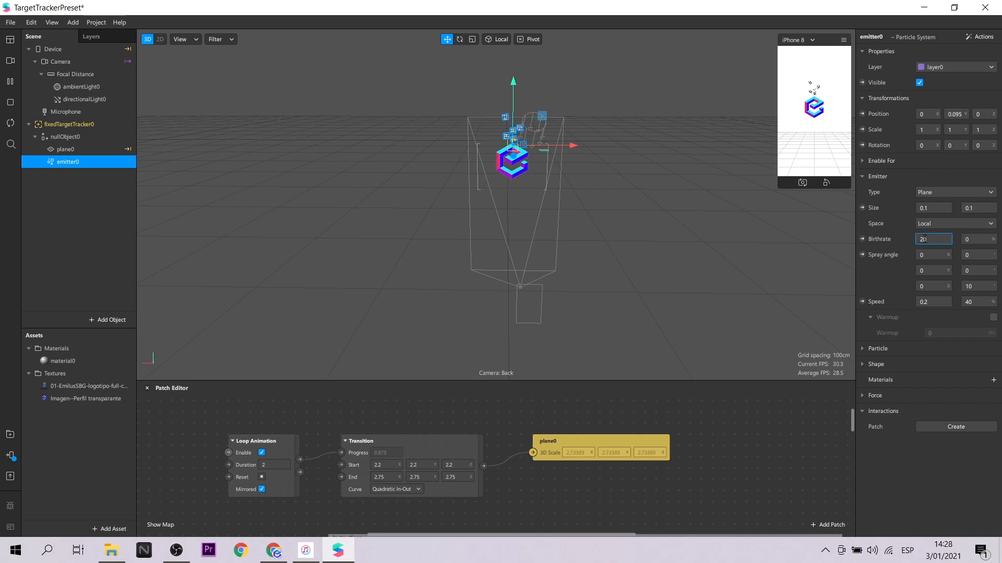
key("BackSpace")
key("BackSpace")
type("30")
key("Return")
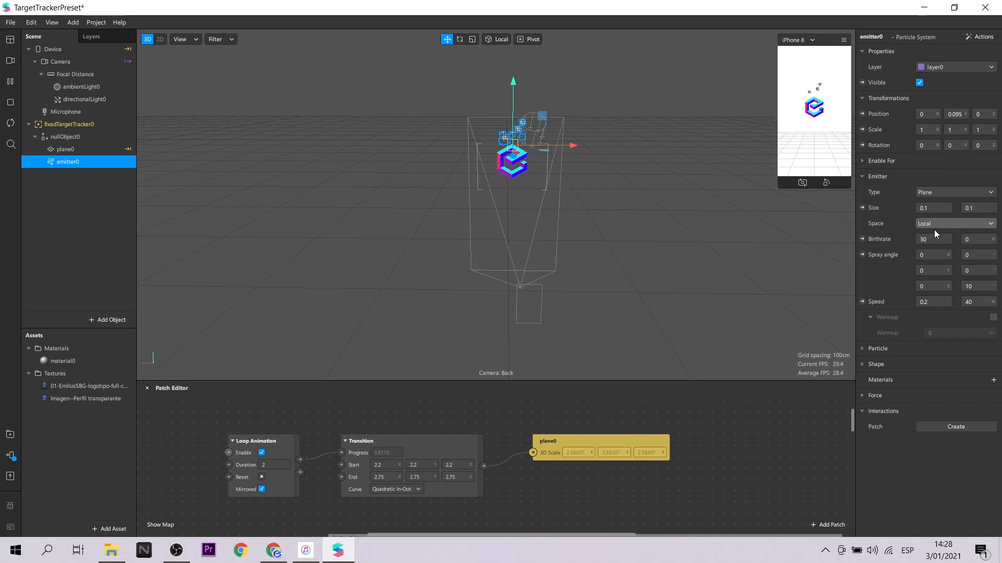
left_click_drag(931, 239, 912, 240)
type("10")
key("Return")
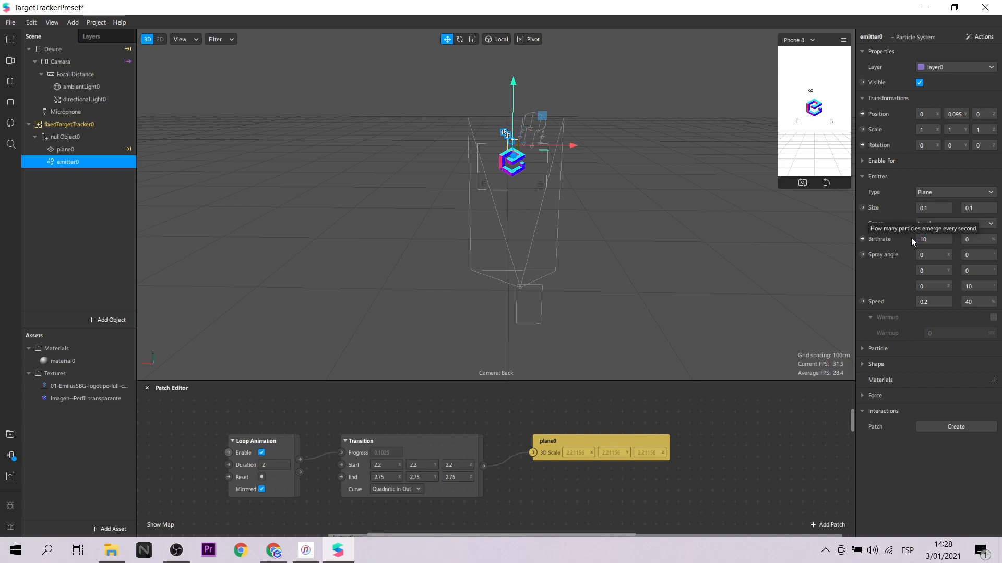
- Assign material0 to the particles of emitter0
left_click(992, 380)
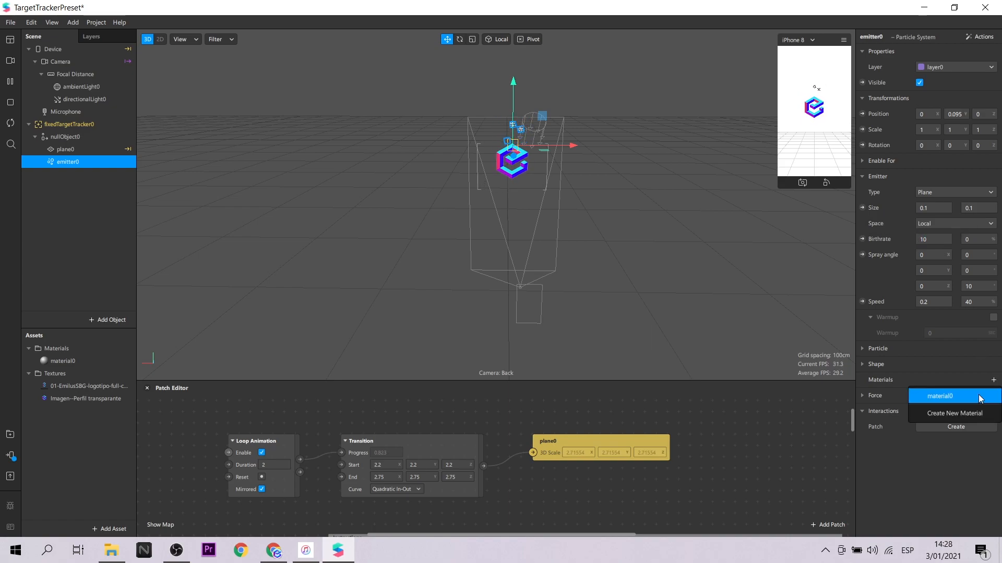
left_click(980, 398)
scroll(639, 125, "up", 5)
scroll(580, 137, "up", 2)
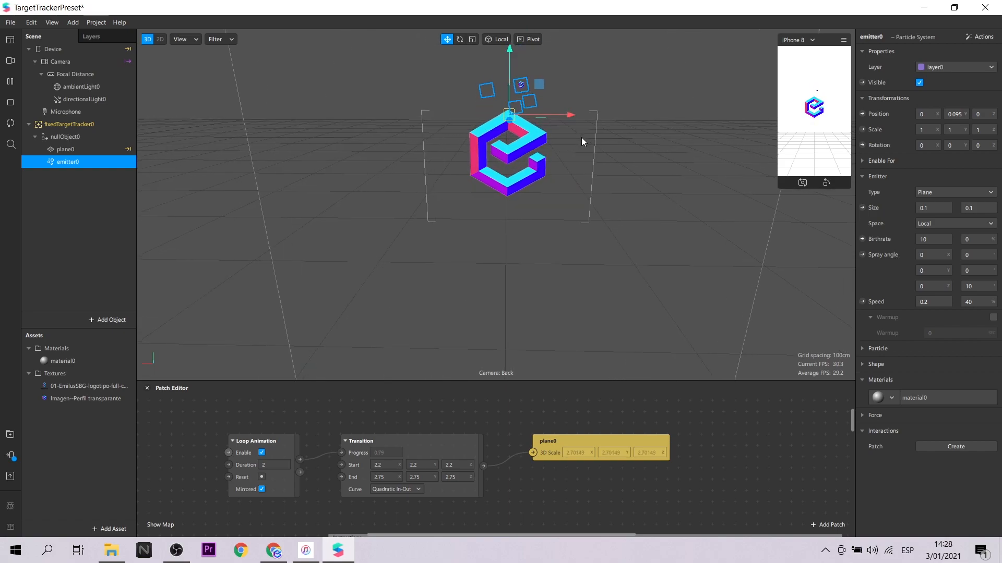
- Set emitter0's speed to 0.1 and its birthrate to 20
left_click_drag(919, 304, 936, 299)
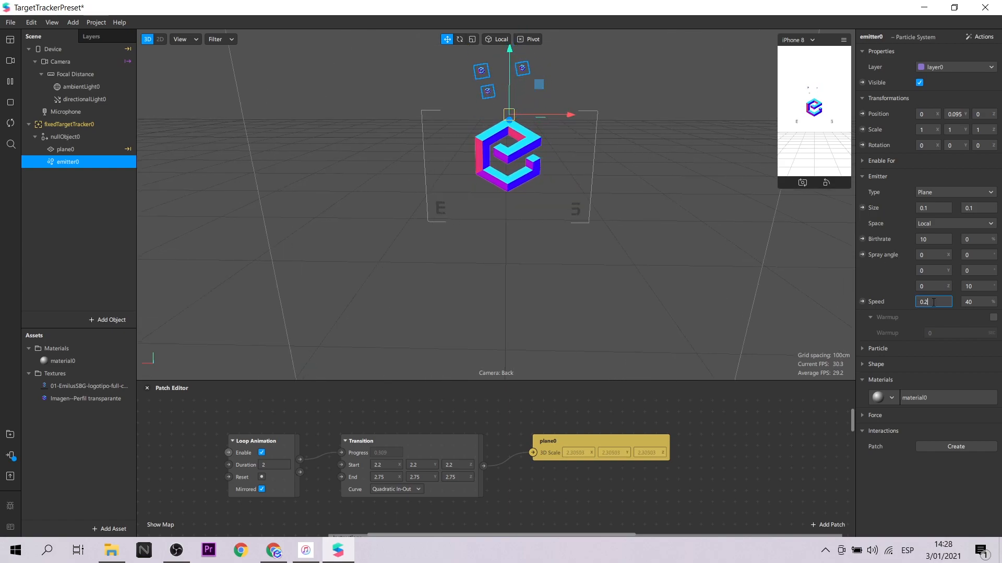
type("0.1")
key("Return")
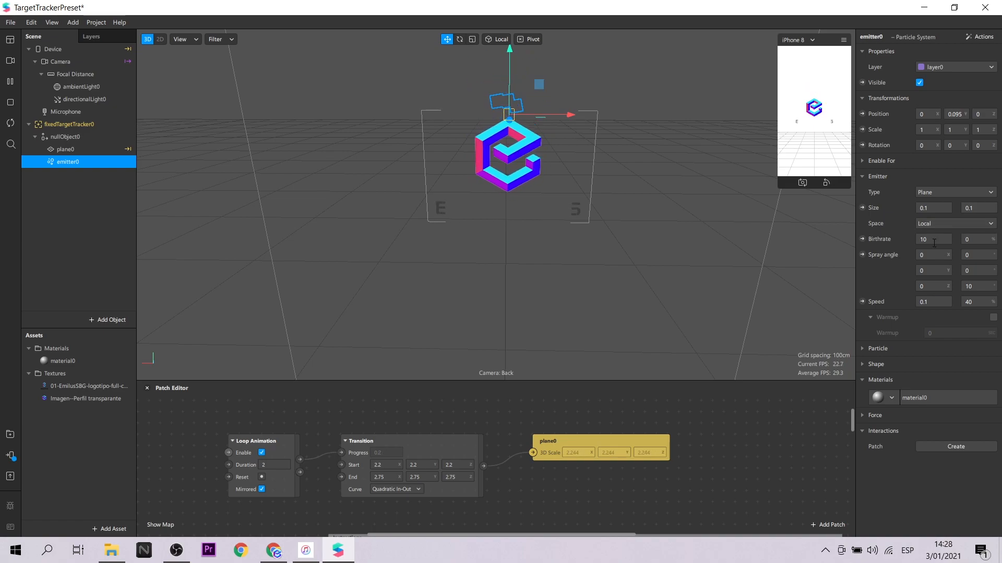
left_click_drag(919, 240, 929, 239)
type("20")
key("Return")
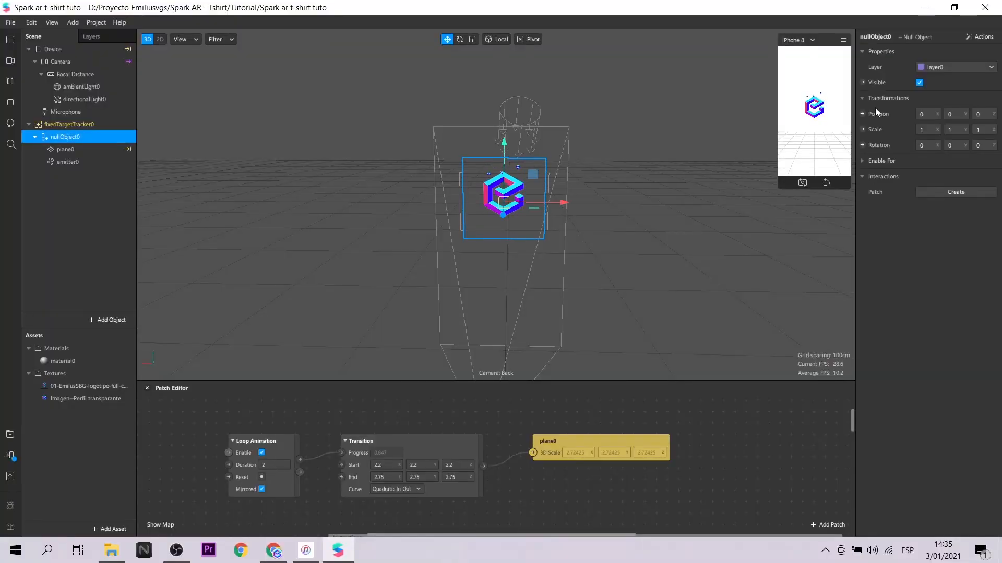
- Hide nullObject0 and add another null object under fixedTargetTracker0
left_click(920, 83)
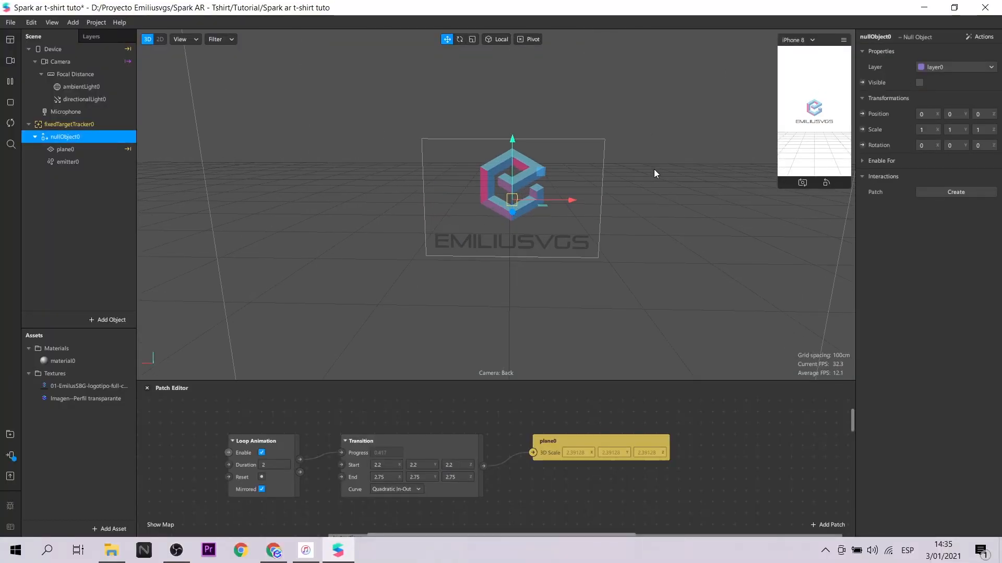
right_click(69, 129)
mouse_move(104, 134)
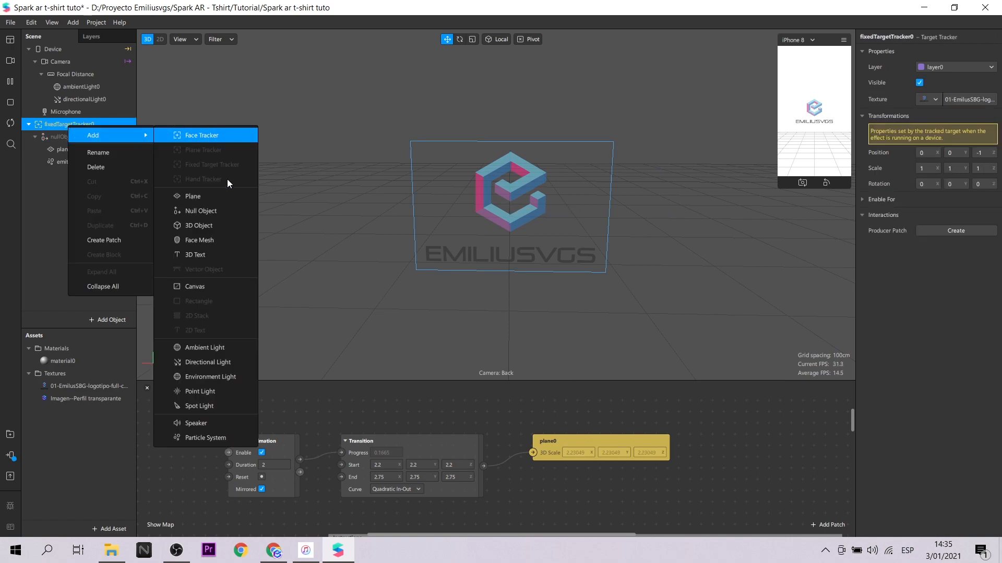
left_click(221, 215)
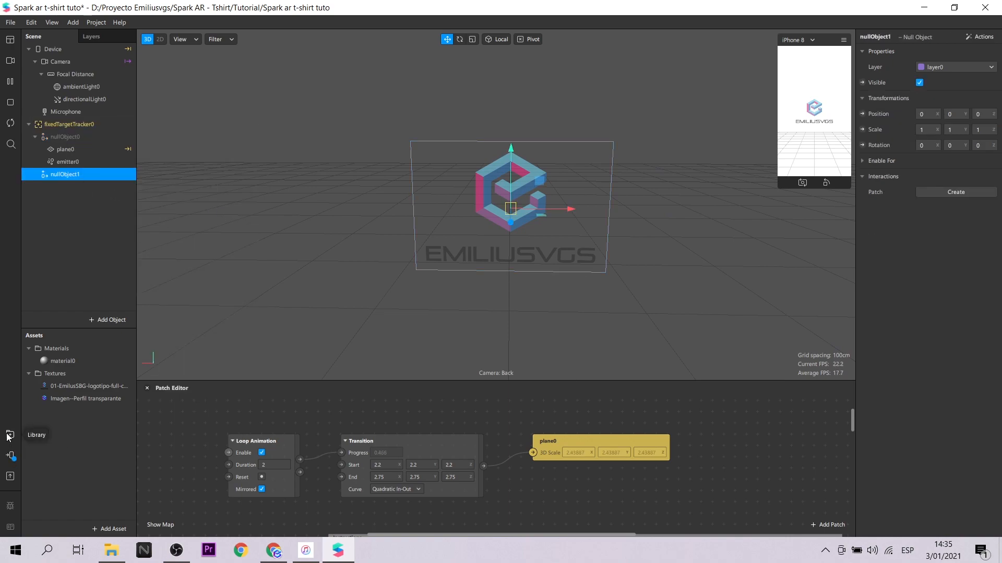
- Import the Hires Sphere Primitive from the AR Library's 3D Shapes collection and close the library
left_click(10, 434)
left_click(299, 189)
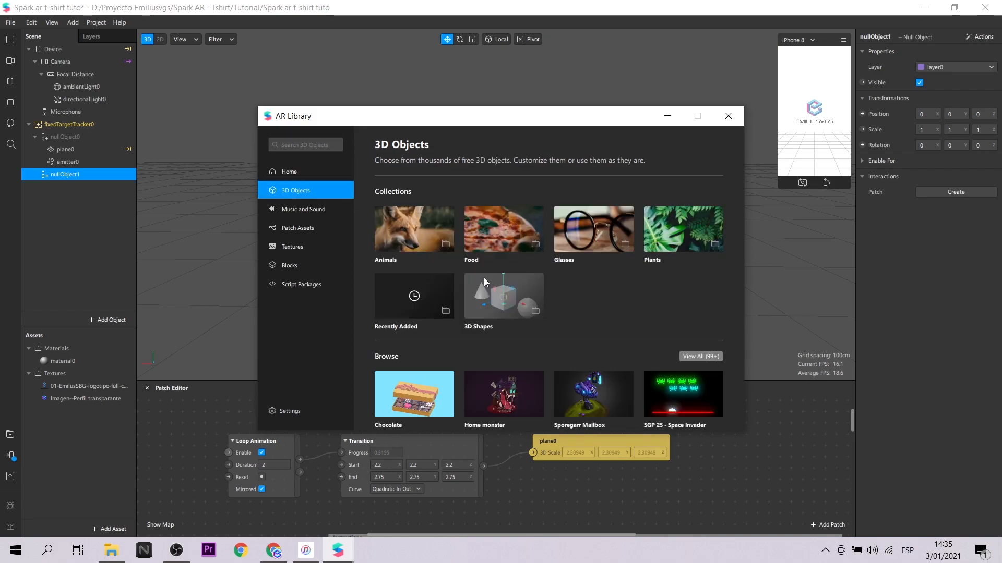
left_click(483, 277)
scroll(514, 307, "down", 2)
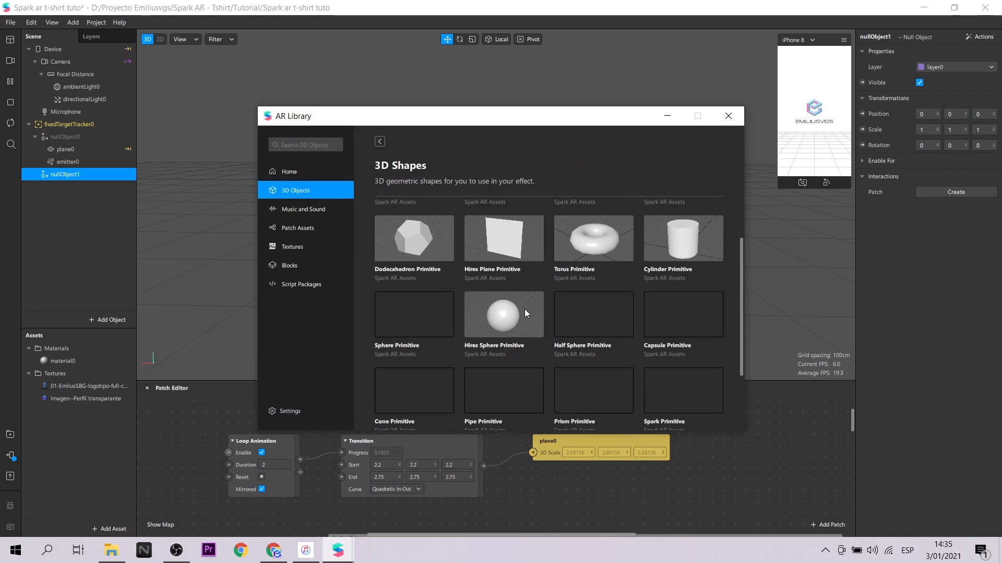
left_click(511, 317)
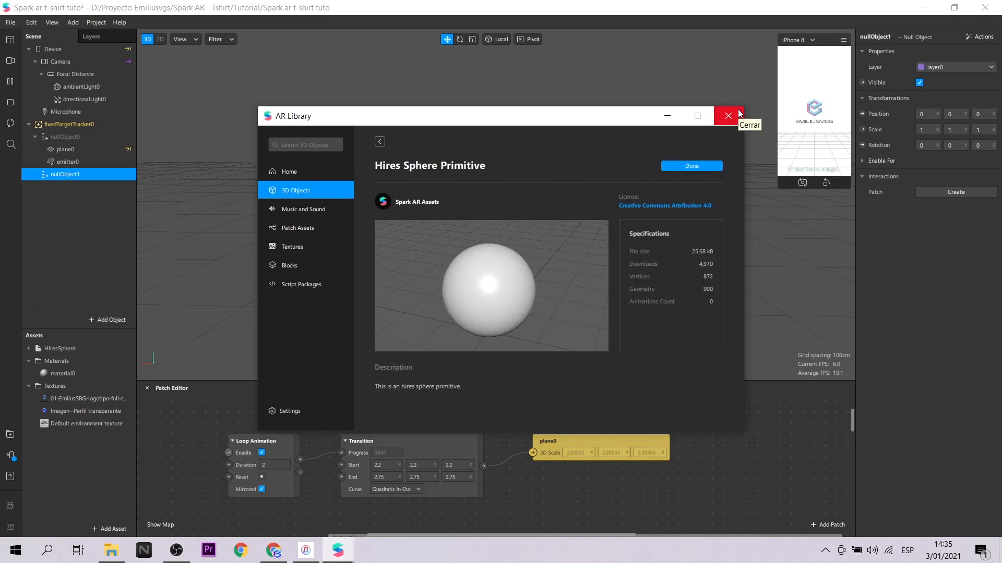
left_click(729, 116)
- Place HiresSphere under nullObject1, scaled to 0.2 on all axes and raised to a Y position of about 0.032
left_click_drag(60, 348, 82, 166)
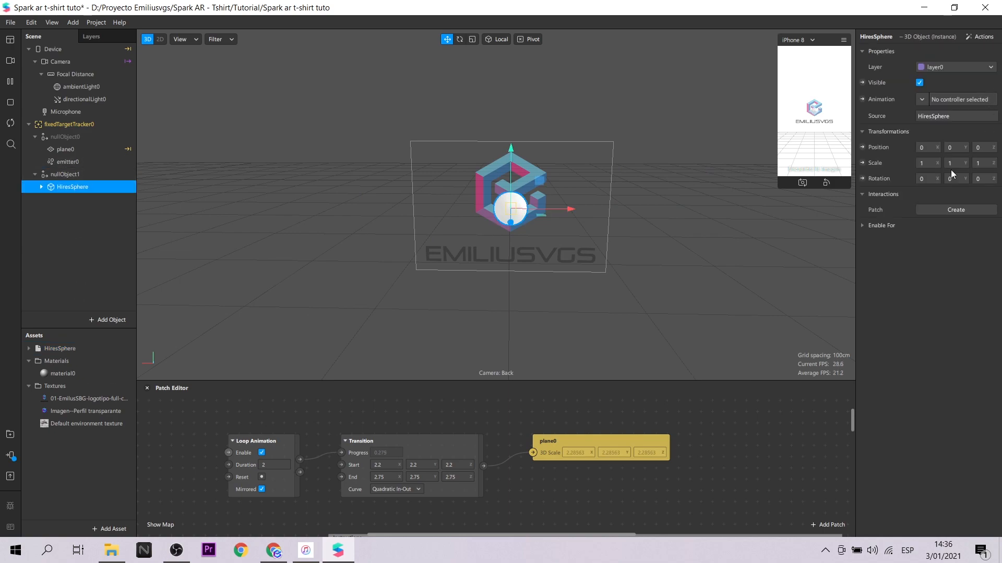
type("0.2")
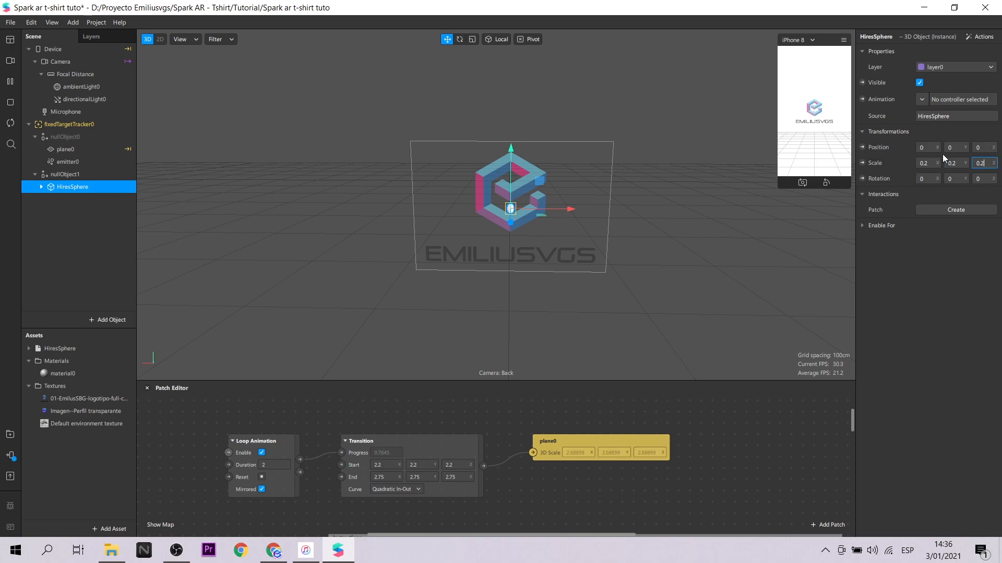
left_click_drag(515, 155, 514, 133)
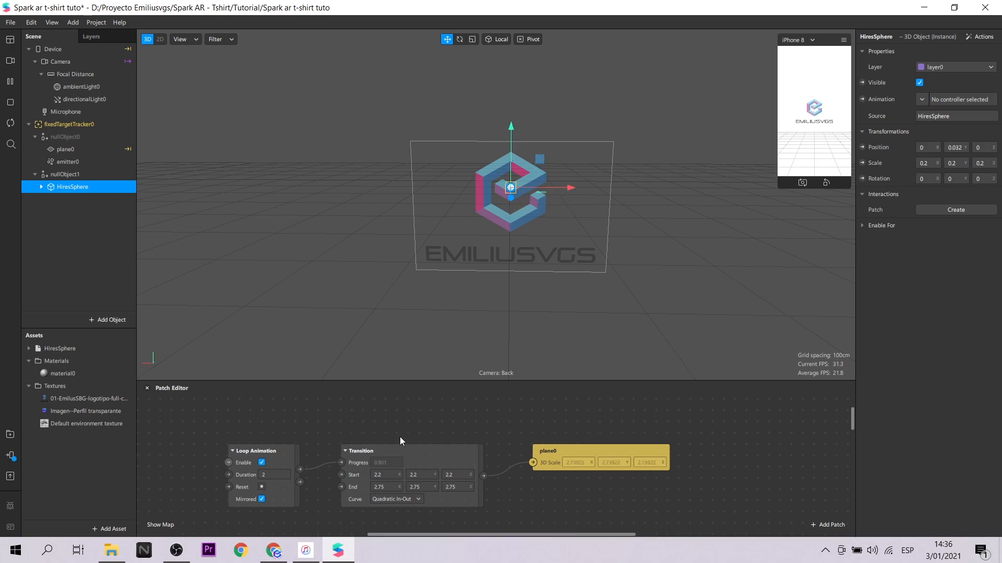
scroll(400, 437, "up", 3)
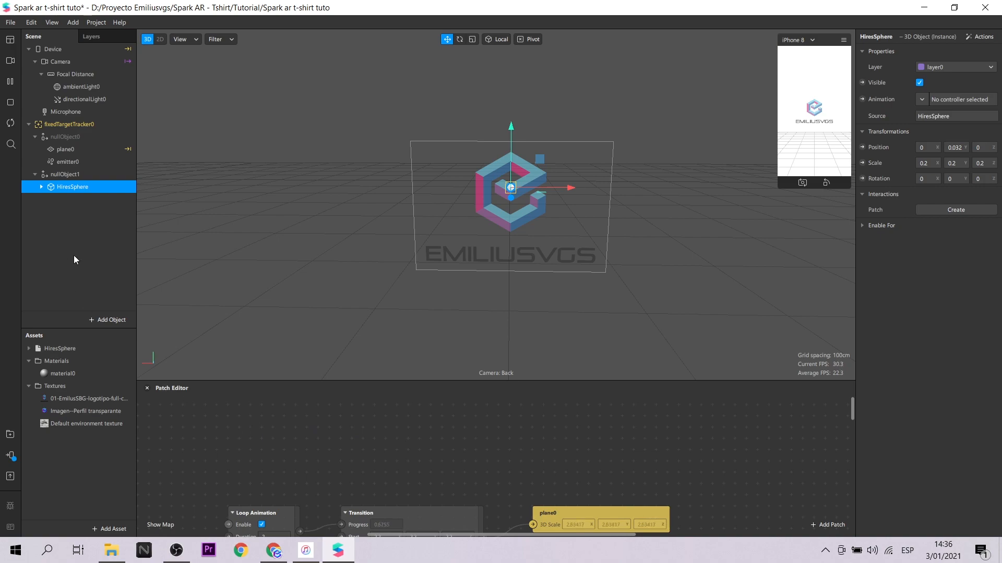
- Set the albedo color of HiresSphere_mat to magenta, #ff00ff
left_click(29, 348)
left_click(48, 361)
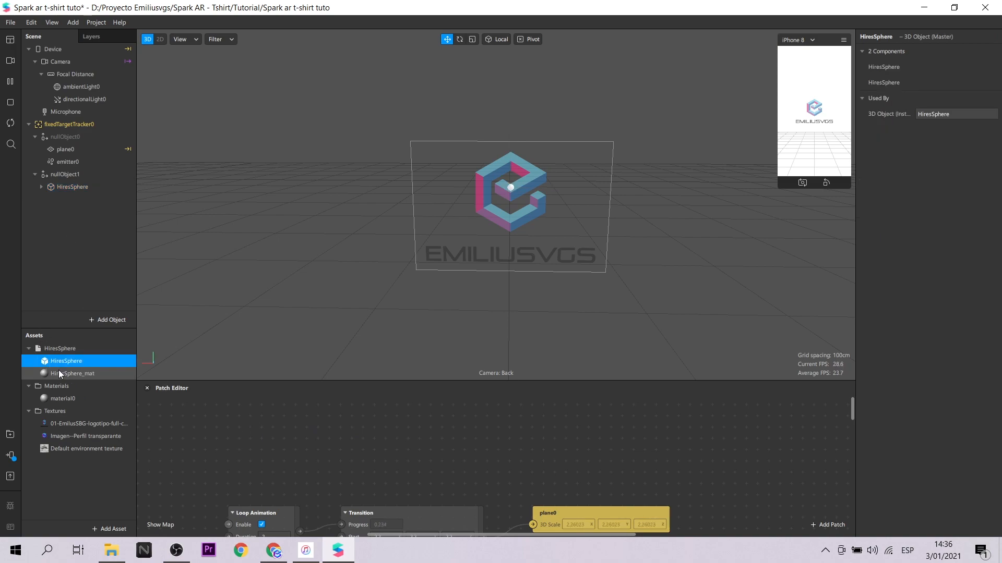
left_click(58, 372)
left_click(931, 114)
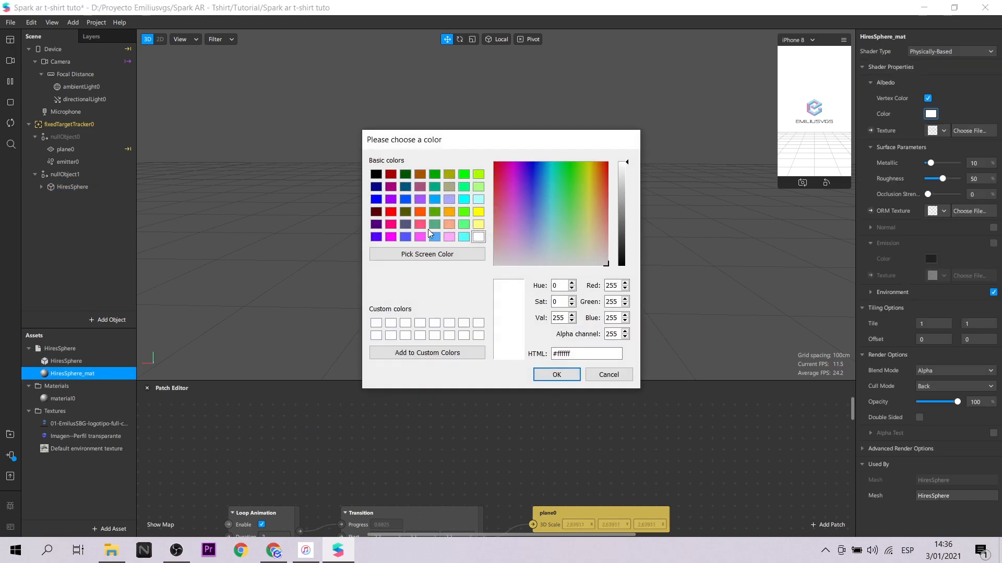
left_click(391, 238)
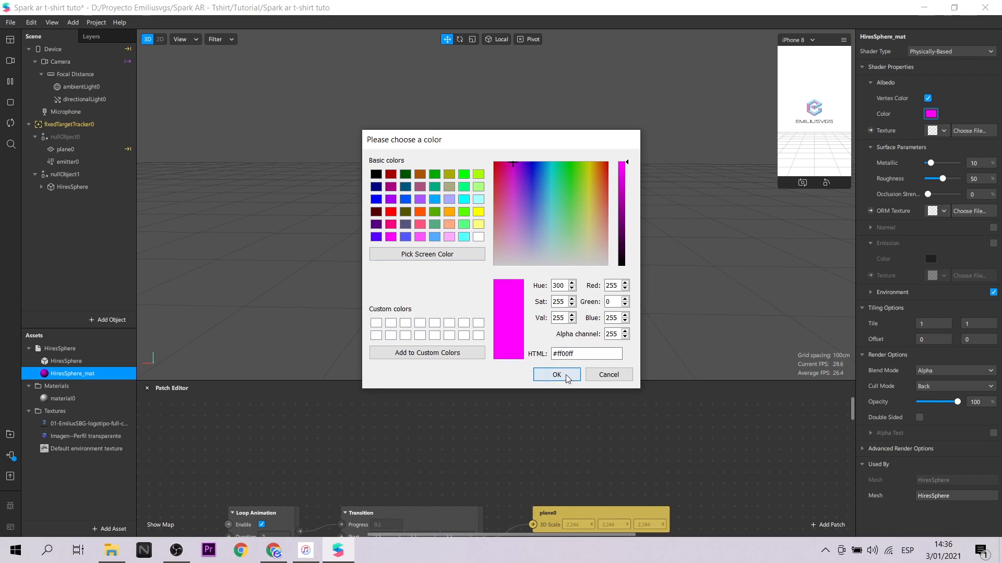
left_click(562, 375)
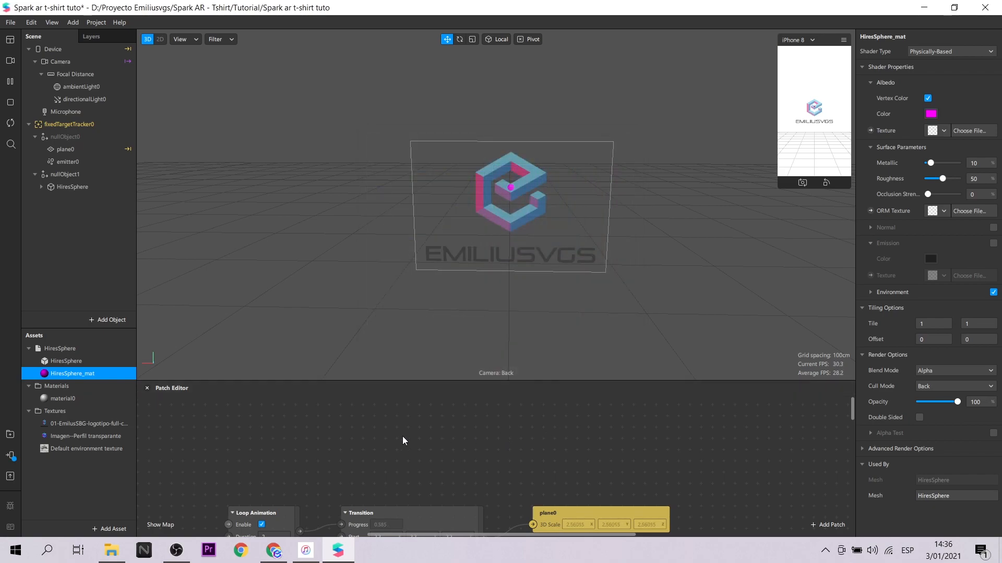
- Add a Keyframe patch to an empty area above the existing patches
right_click(308, 436)
type("key")
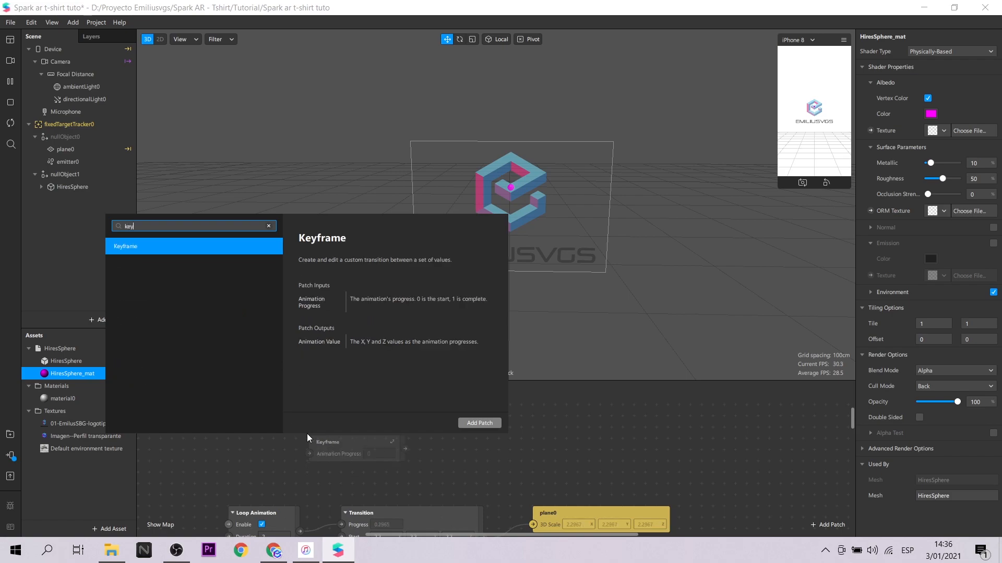
left_click(479, 423)
left_click_drag(368, 440, 320, 426)
- Create a position patch for HiresSphere and connect the Keyframe patch's Animation Value to its 3D Position
left_click(68, 187)
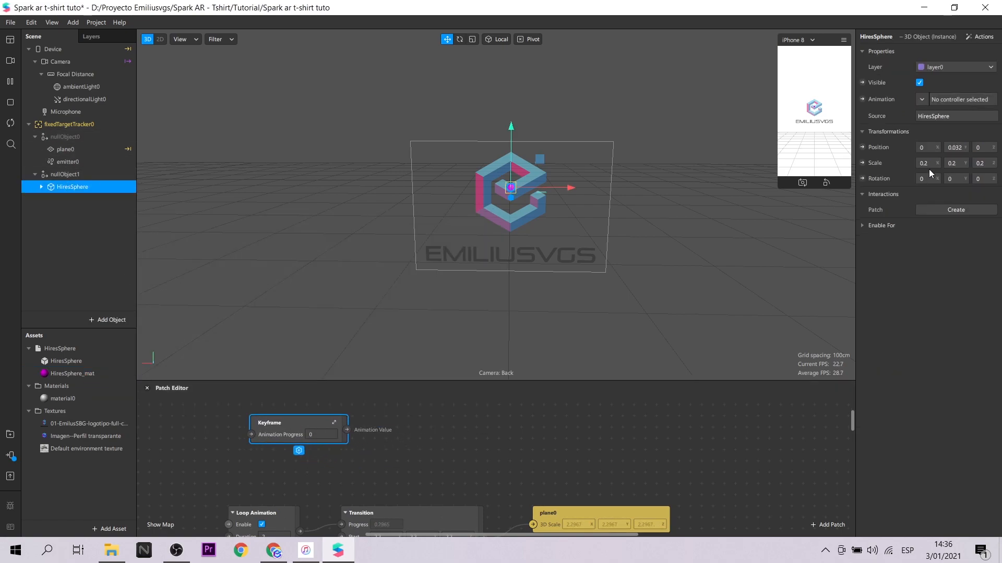
left_click(864, 147)
left_click_drag(525, 477, 442, 400)
left_click_drag(379, 420, 448, 426)
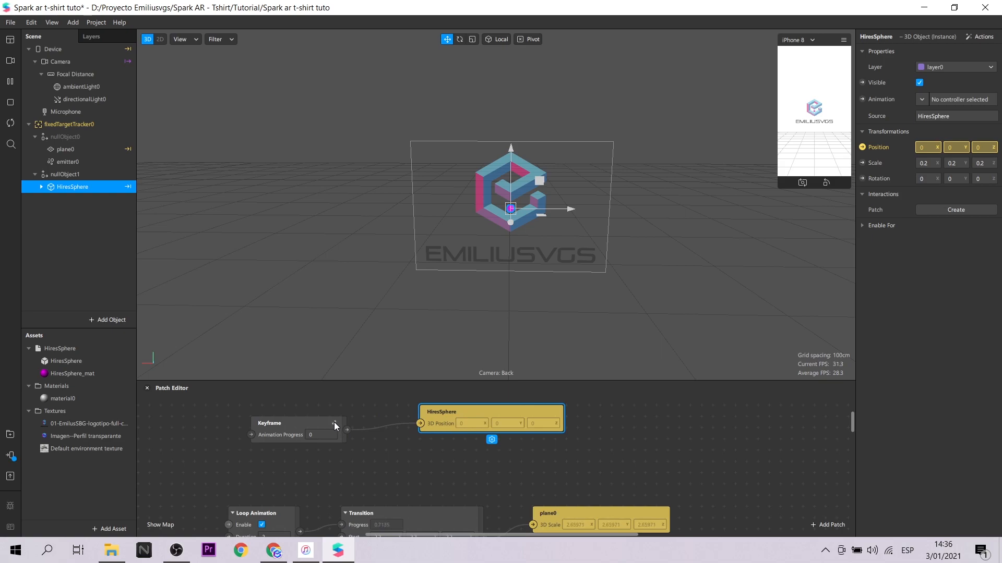
- Open the Keyframe patch's timeline and move nullObject1 to about X -0.01 and Y 0.038
left_click(334, 422)
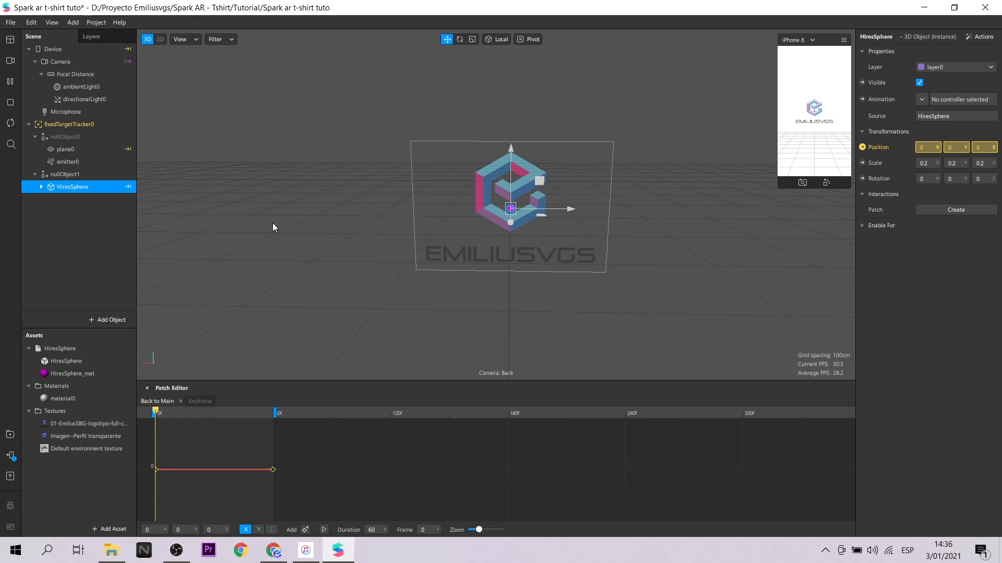
left_click(97, 175)
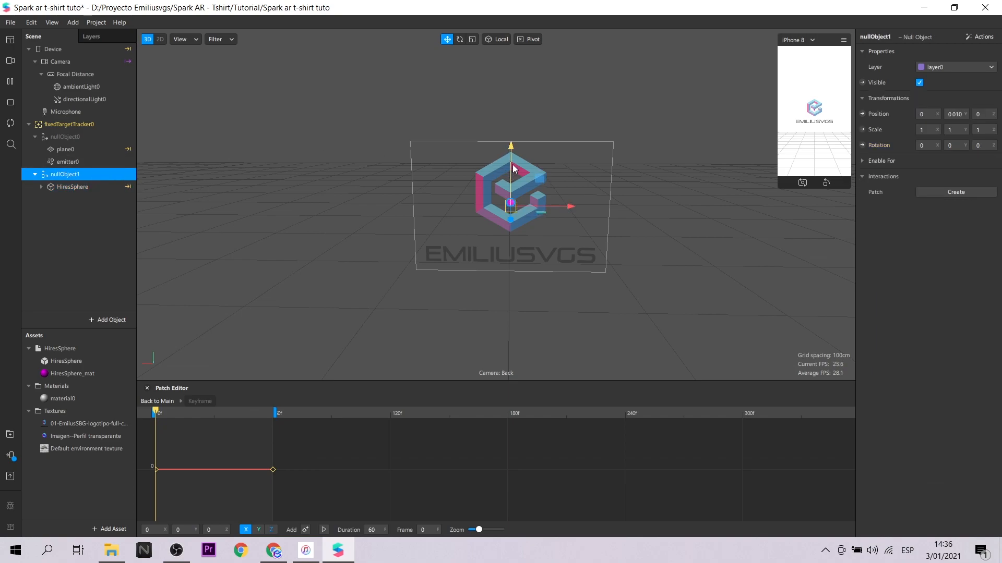
left_click_drag(533, 196, 525, 190)
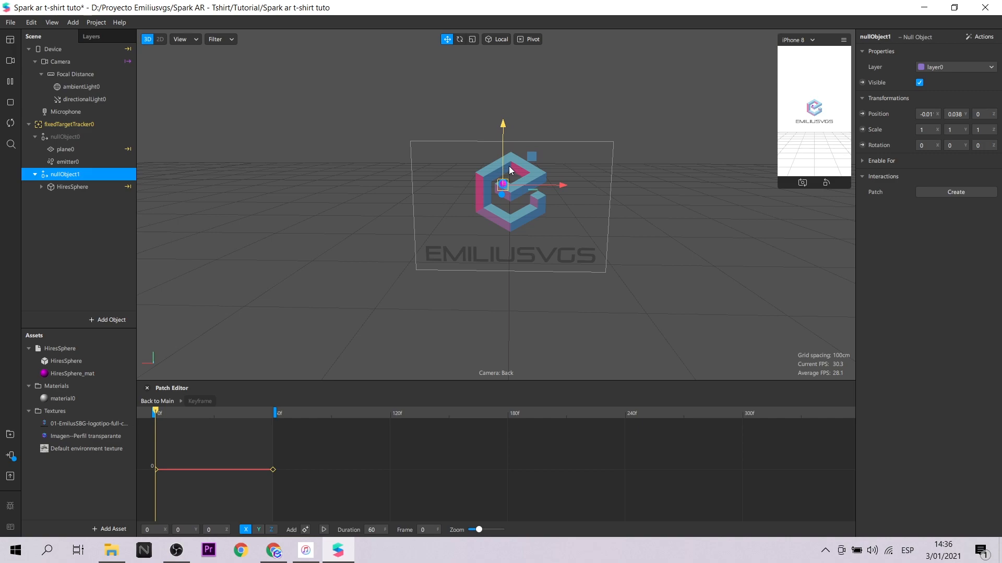
left_click_drag(509, 166, 509, 166)
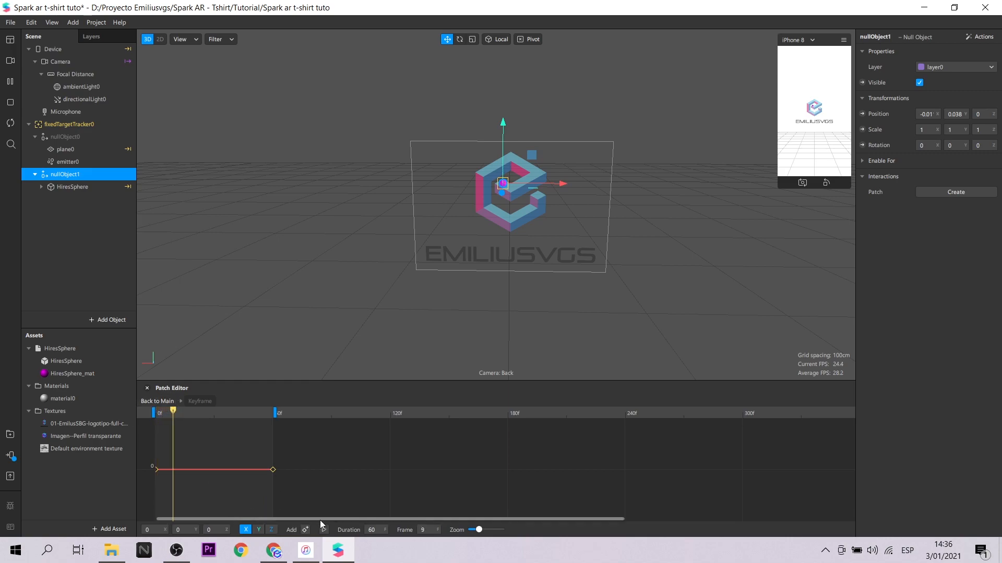
- Set the keyframe animation's duration to 120 frames and add an X keyframe near frame 7
double_click(378, 529)
type("120")
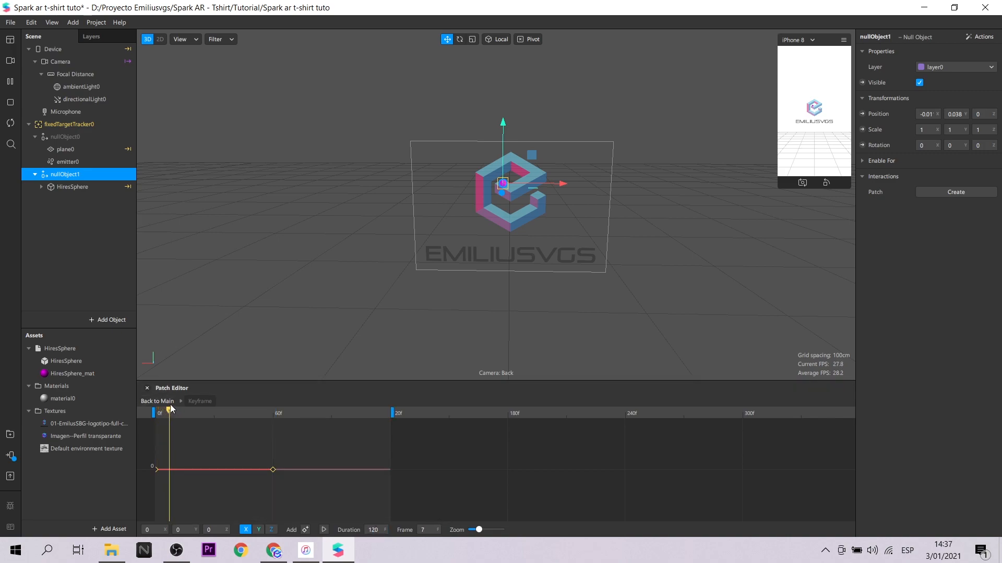
left_click(305, 530)
mouse_move(173, 470)
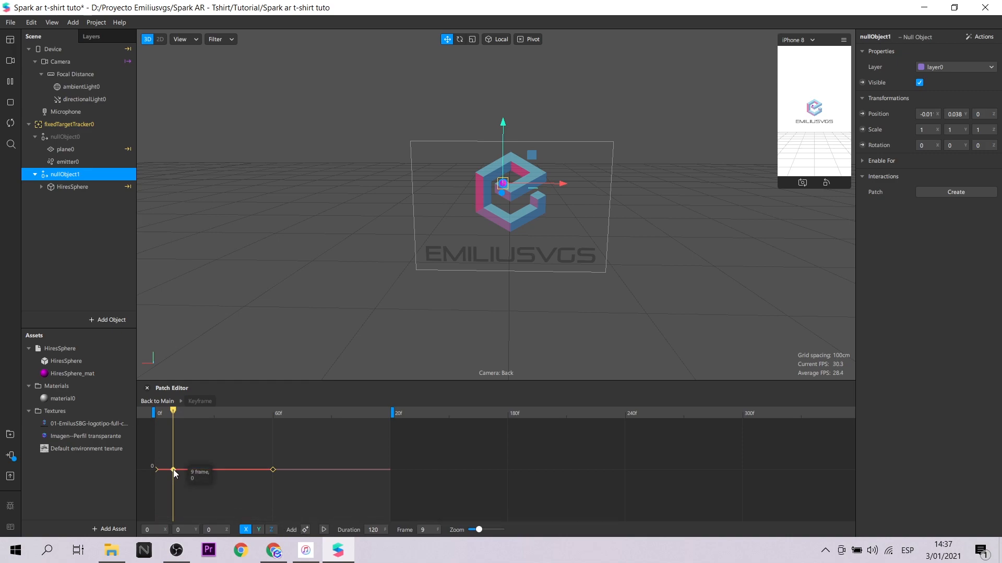
left_click_drag(174, 471, 169, 469)
- Add Y keyframes near frames 9 and 25 and an X keyframe near frame 22 to move the sphere along the logo
left_click(258, 530)
left_click_drag(172, 411, 210, 412)
double_click(209, 468)
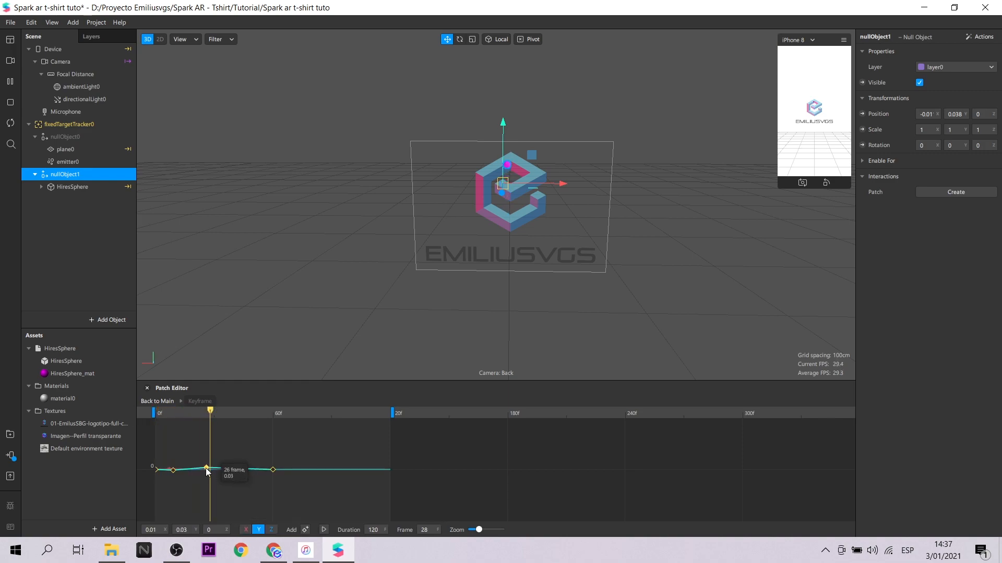
left_click_drag(209, 469, 200, 468)
left_click(245, 530)
double_click(211, 468)
left_click(161, 427)
- Add an X keyframe near frame 35 and a Y keyframe near frame 37
left_click_drag(212, 411, 253, 412)
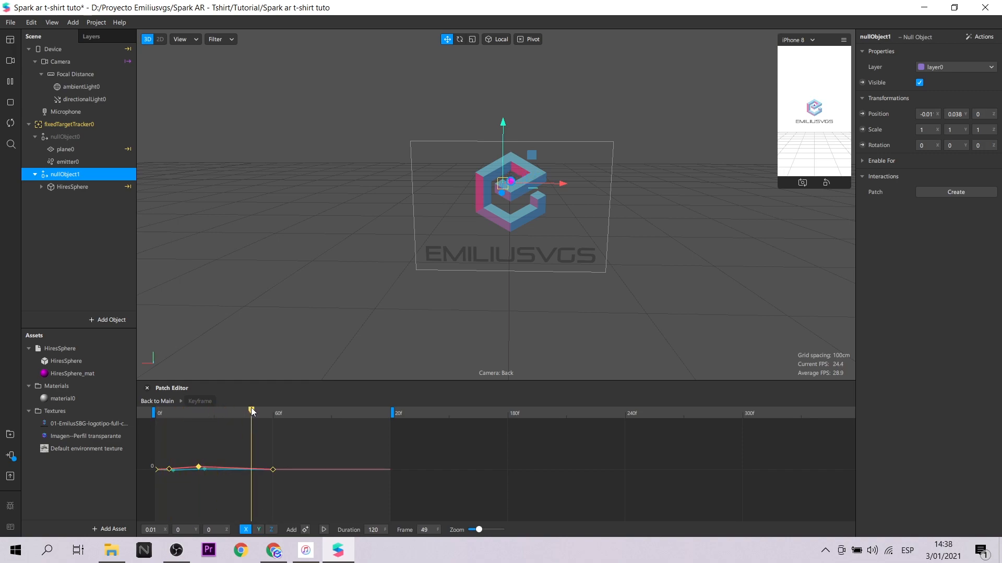
double_click(230, 469)
left_click_drag(230, 469, 224, 465)
left_click(259, 530)
double_click(228, 469)
- Add Y and X keyframes near frame 50 and adjust their values to raise the sphere along the logo's outline
left_click_drag(156, 415, 261, 427)
left_click(306, 530)
left_click_drag(260, 468, 255, 465)
left_click_drag(260, 412, 216, 421)
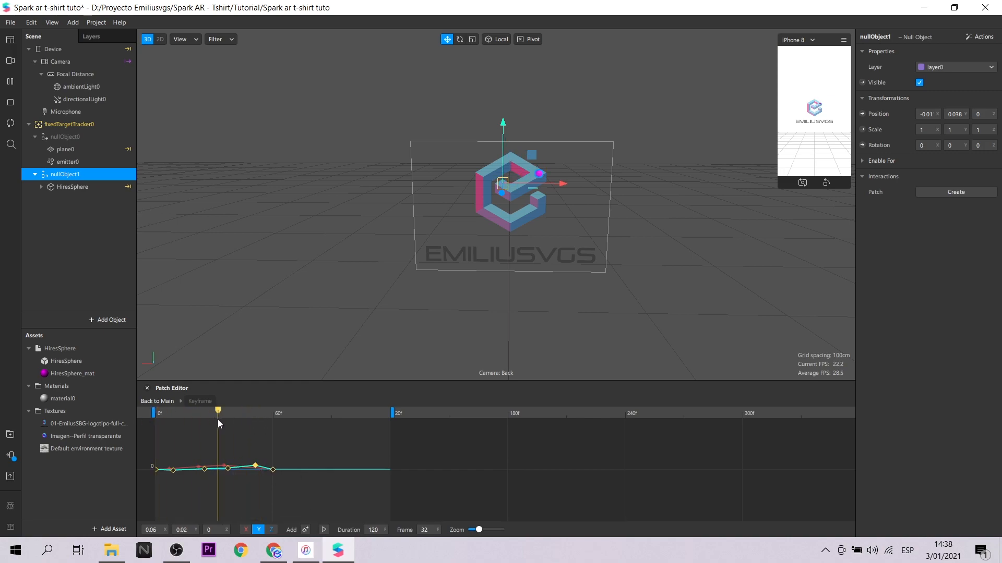
left_click(246, 530)
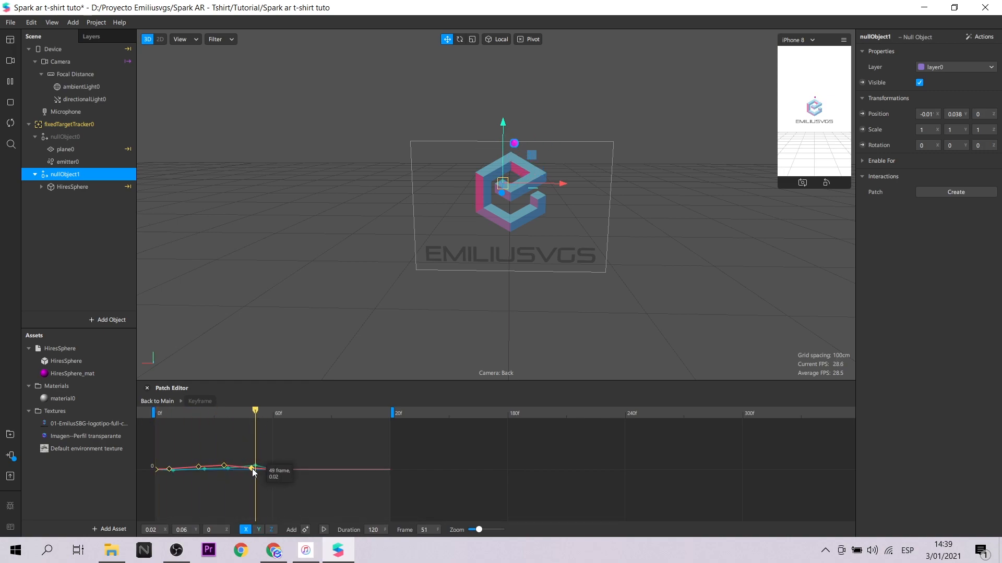
left_click(251, 414)
left_click(254, 466)
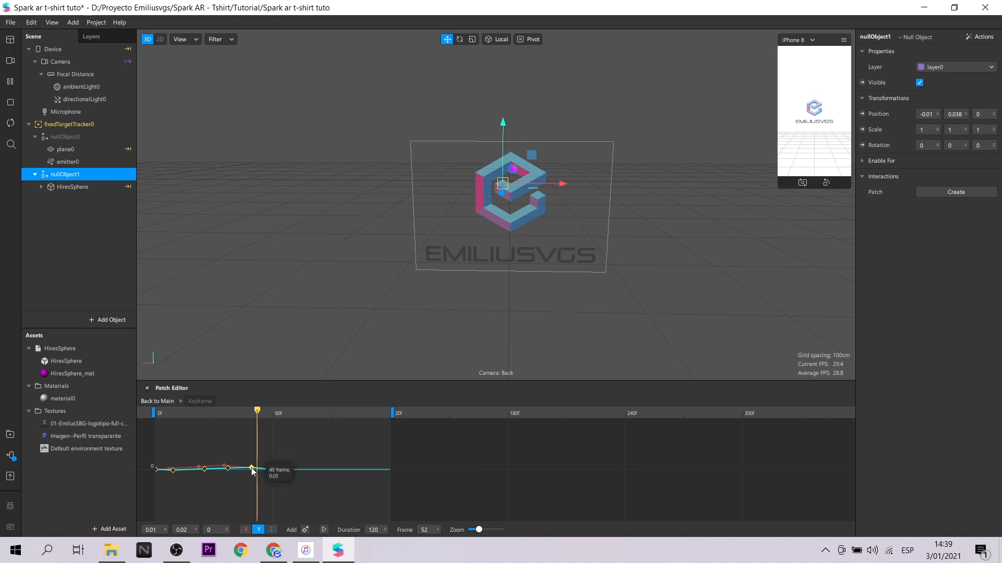
- Adjust the keyframe values at frame 60 and add X and Y keyframes near frame 71
left_click_drag(260, 409, 275, 412)
left_click_drag(273, 470, 272, 472)
left_click(273, 469)
left_click_drag(273, 410, 276, 421)
left_click(245, 532)
left_click(295, 472)
left_click(258, 530)
left_click_drag(294, 469, 292, 472)
- Add X and Y keyframes near frame 80 to continue the sphere's path around the logo
left_click(246, 530)
left_click_drag(244, 412, 316, 411)
left_click(305, 530)
left_click_drag(315, 474, 309, 474)
left_click(258, 530)
left_click(306, 530)
- Add X and Y keyframes near frame 93
left_click_drag(315, 412, 339, 472)
left_click(245, 530)
left_click(306, 530)
left_click(258, 530)
left_click(305, 530)
- Add X and Y keyframes near frame 100 and return to the main patch graph
left_click_drag(339, 411, 239, 411)
left_click_drag(335, 416, 352, 416)
left_click(246, 530)
left_click(307, 530)
left_click_drag(351, 469, 351, 471)
left_click(258, 530)
left_click(305, 530)
left_click_drag(351, 411, 371, 441)
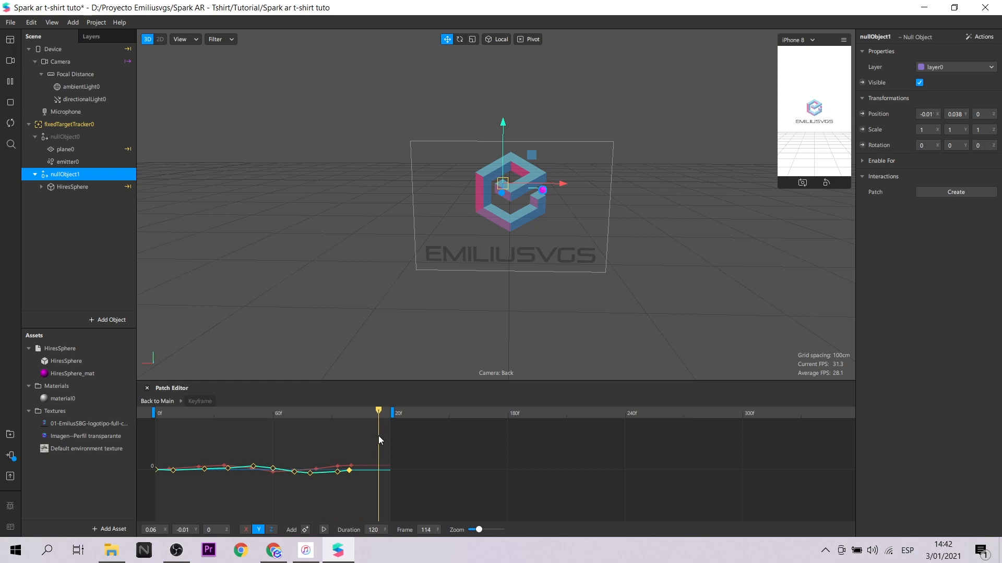
left_click(159, 402)
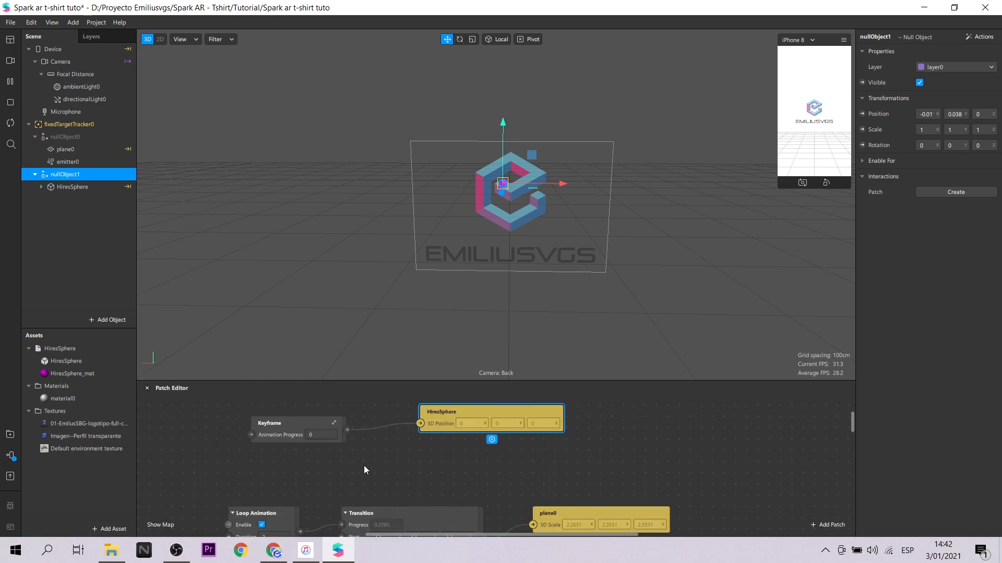
- Add a Loop Animation patch and connect its Progress to the Keyframe patch's Animation Progress
left_click(271, 472)
double_click(201, 456)
type("lo")
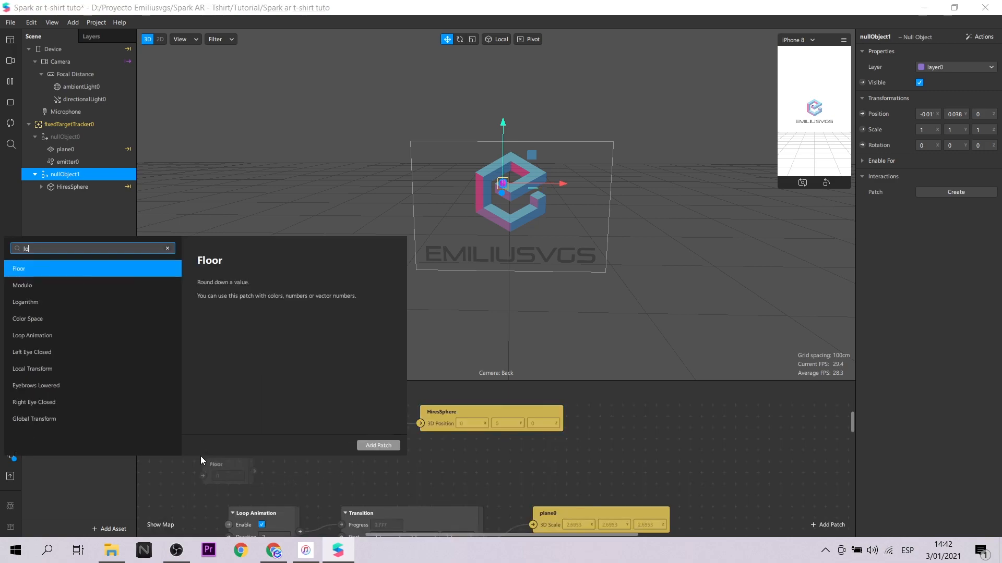
type("o")
left_click(61, 285)
left_click(378, 446)
left_click_drag(326, 423, 272, 403)
scroll(287, 419, "up", 3)
scroll(289, 422, "up", 2)
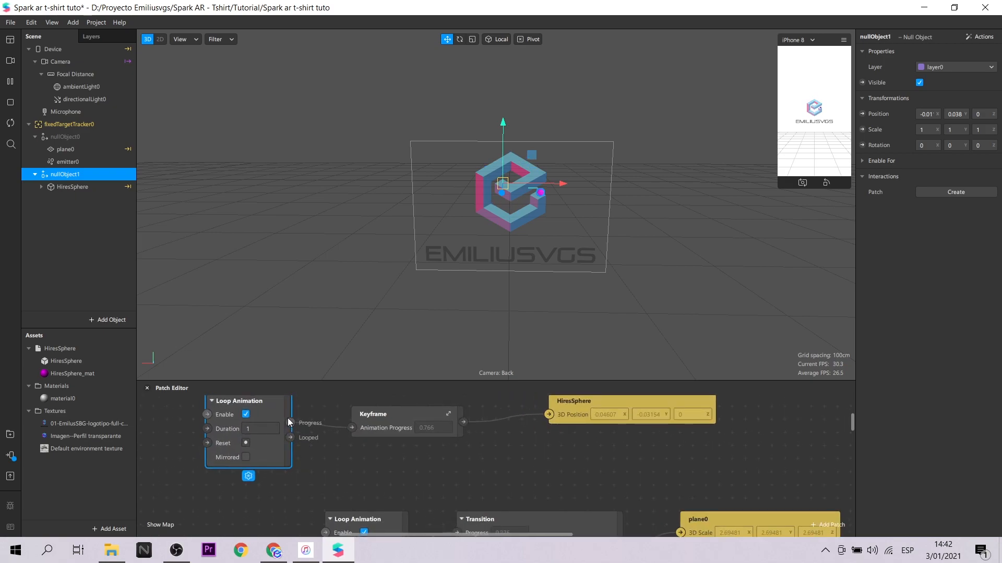
- Set the sphere's Loop Animation duration to 3 and enable Mirrored
left_click(246, 432)
type("3")
left_click(335, 460)
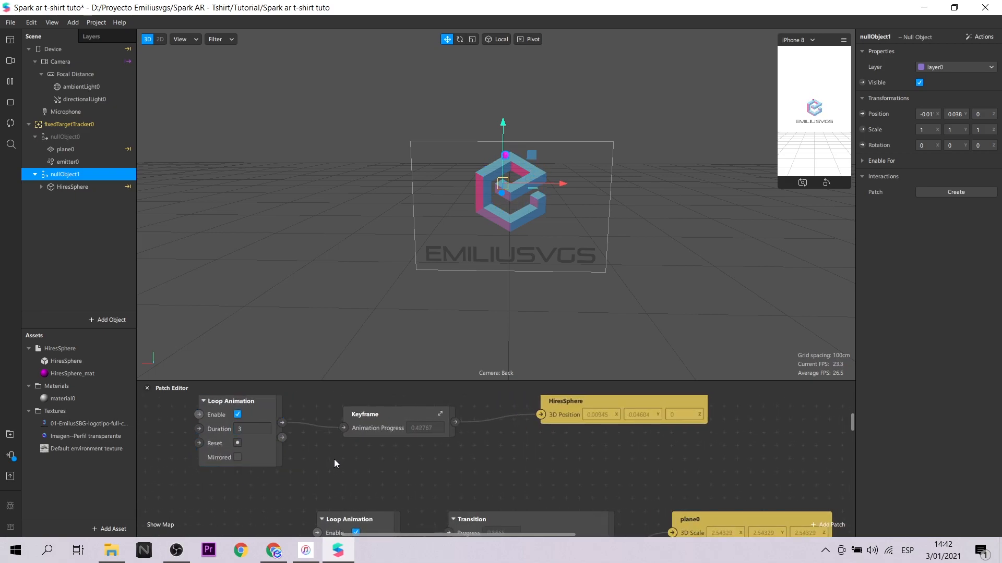
left_click(238, 457)
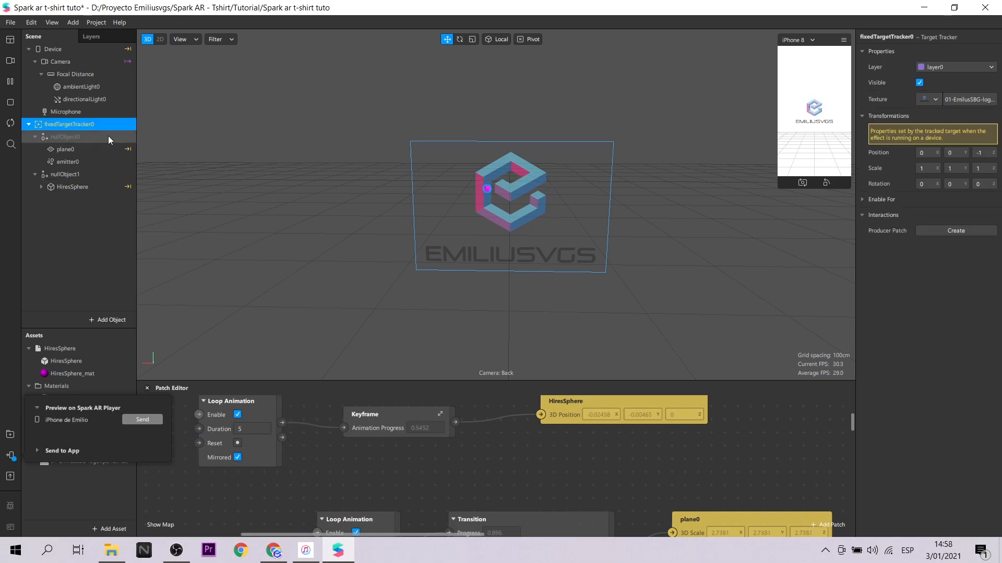
- Replace the fixedTargetTracker0 texture with the white-background version of the EMILIUSVGS logo
left_click(938, 100)
left_click(920, 147)
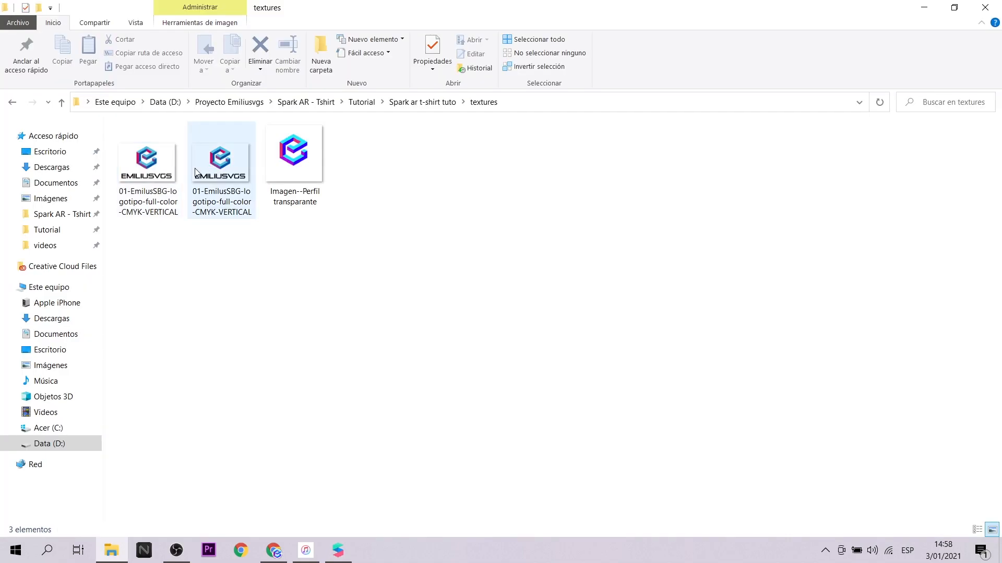
- Inspect the first EMILIUSVGS logo image in File Explorer's textures folder and return to Spark AR Studio
left_click(143, 169)
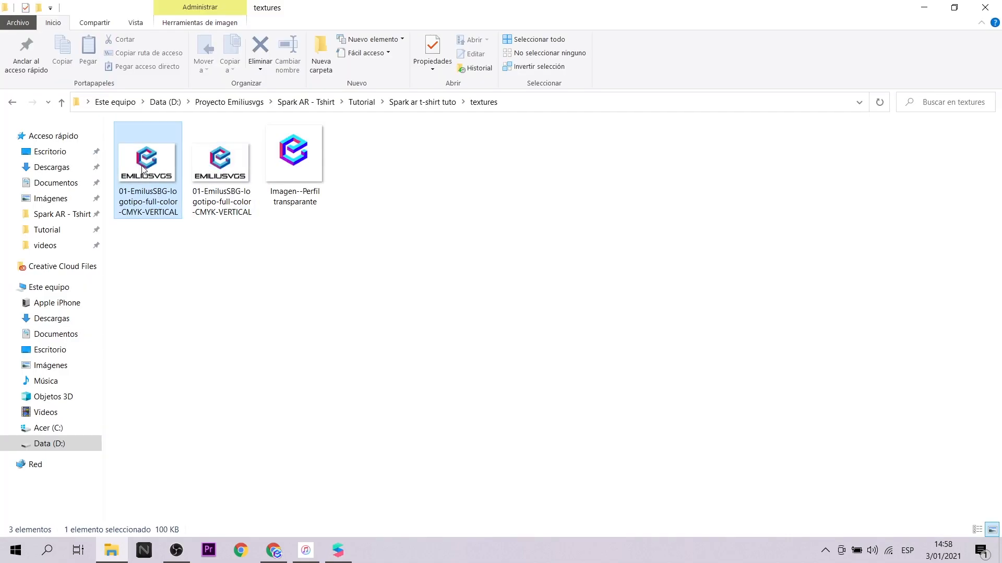
double_click(143, 169)
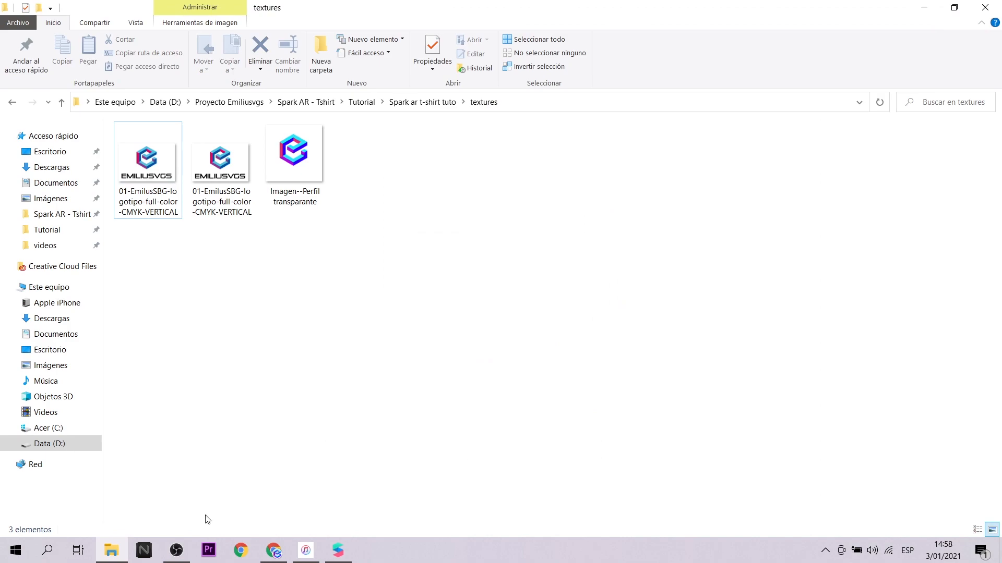
left_click(347, 557)
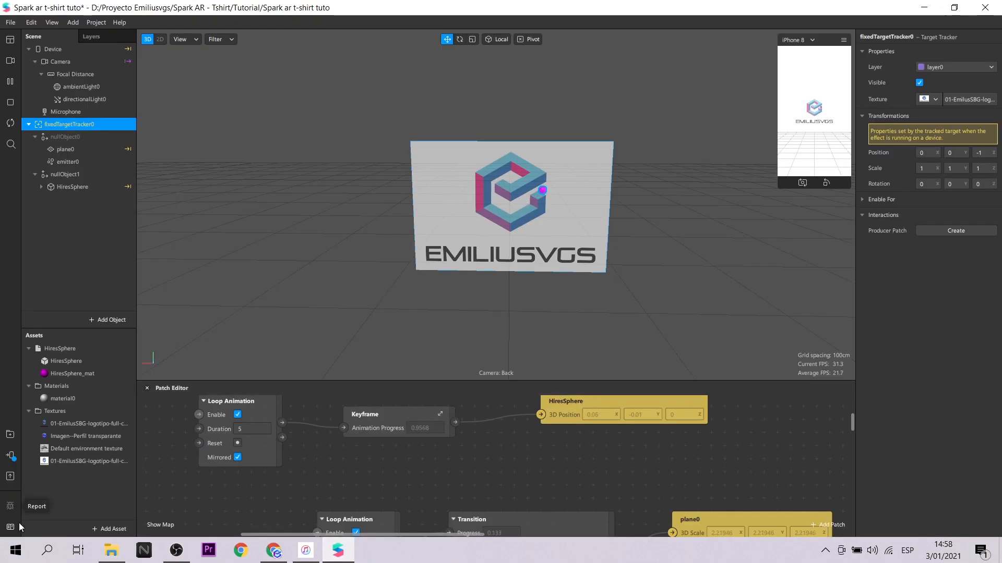
left_click(15, 459)
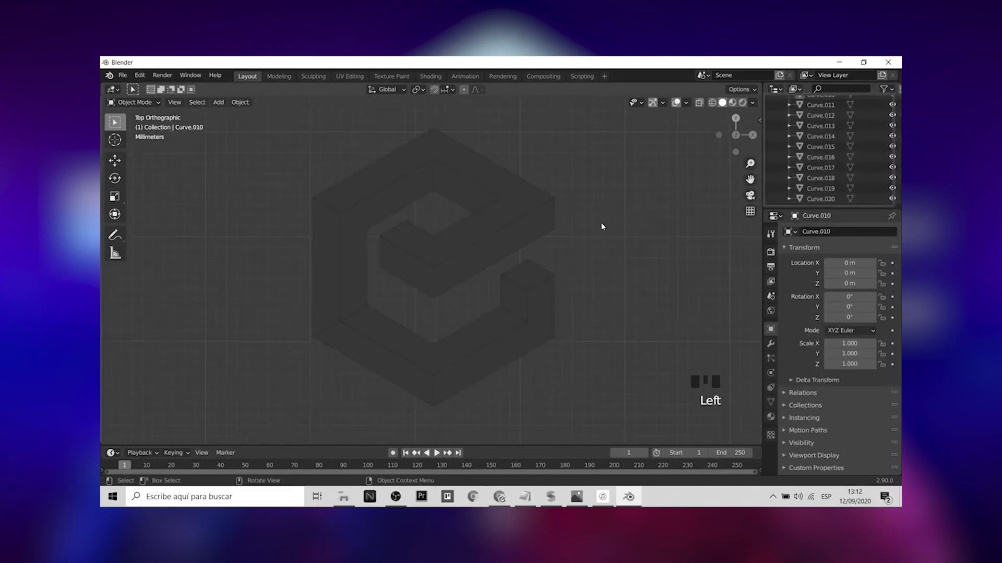
- In Blender, select the logo pieces that face the same way and group them into shared meshes
left_click(218, 103)
key("g")
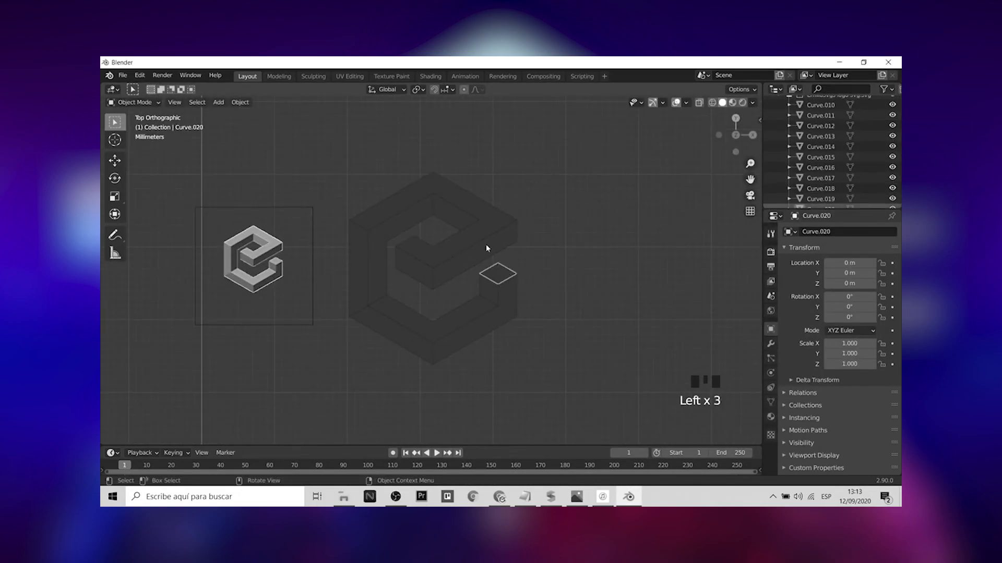
left_click(539, 203, "shift")
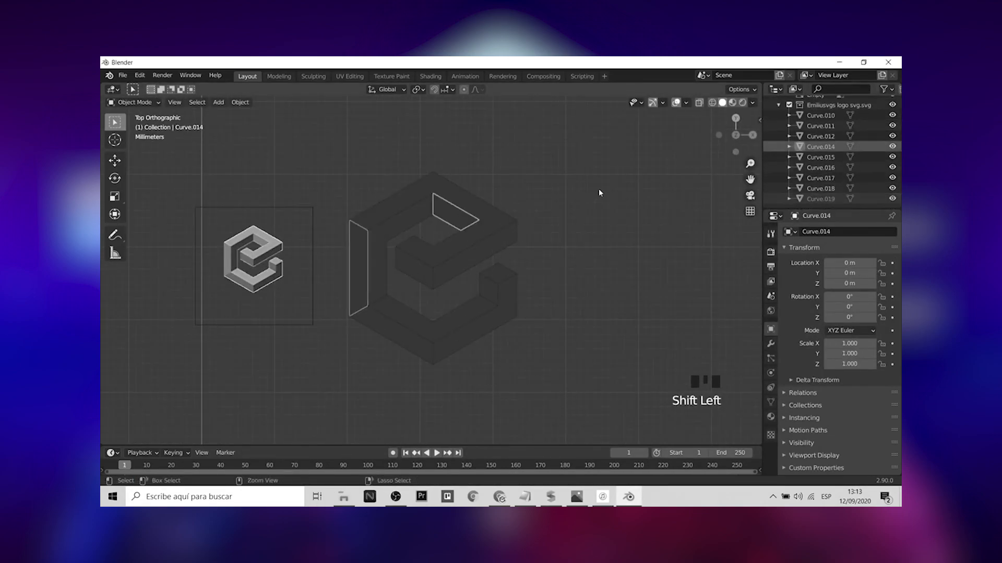
- Extrude all faces of the grouped logo meshes to give the logo thickness
key("Tab")
key("a")
left_click(405, 179)
middle_click_drag(566, 297, 577, 327)
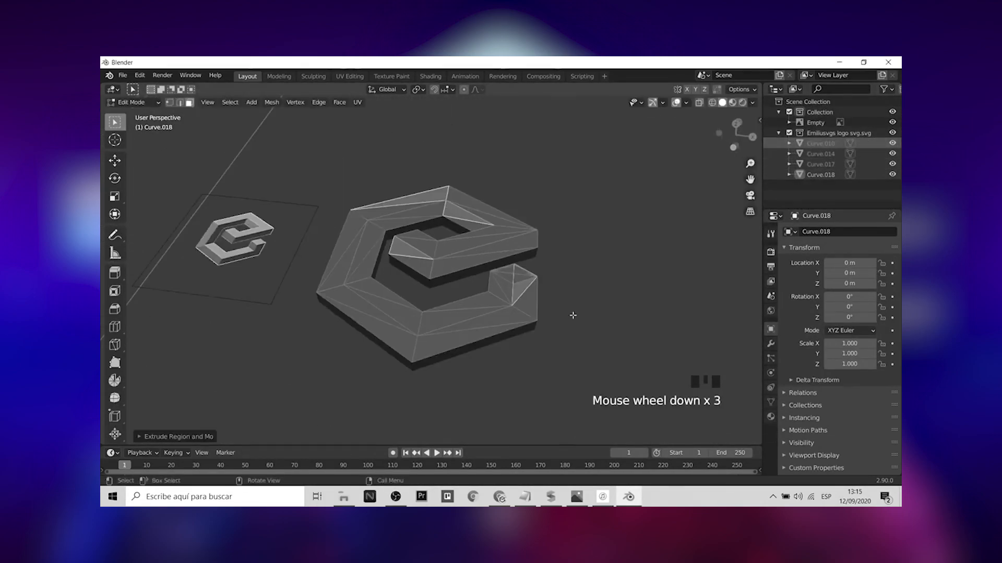
key("Tab")
middle_click_drag(614, 343, 611, 366)
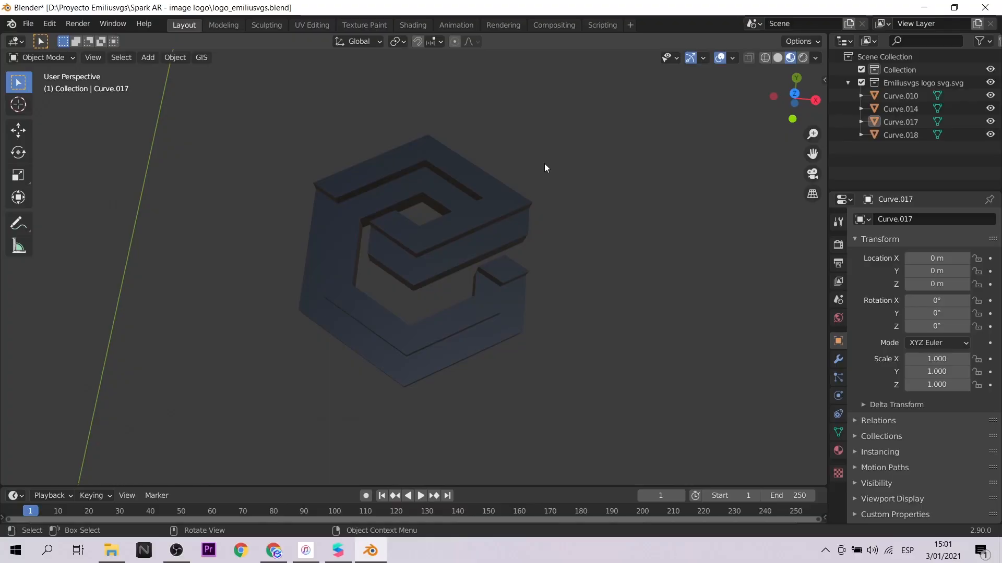
- Examine the extruded logo in solid shading and highlight its parts Curve.010, Curve.014, Curve.017 and Curve.018 in turn
scroll(587, 259, "up", 3)
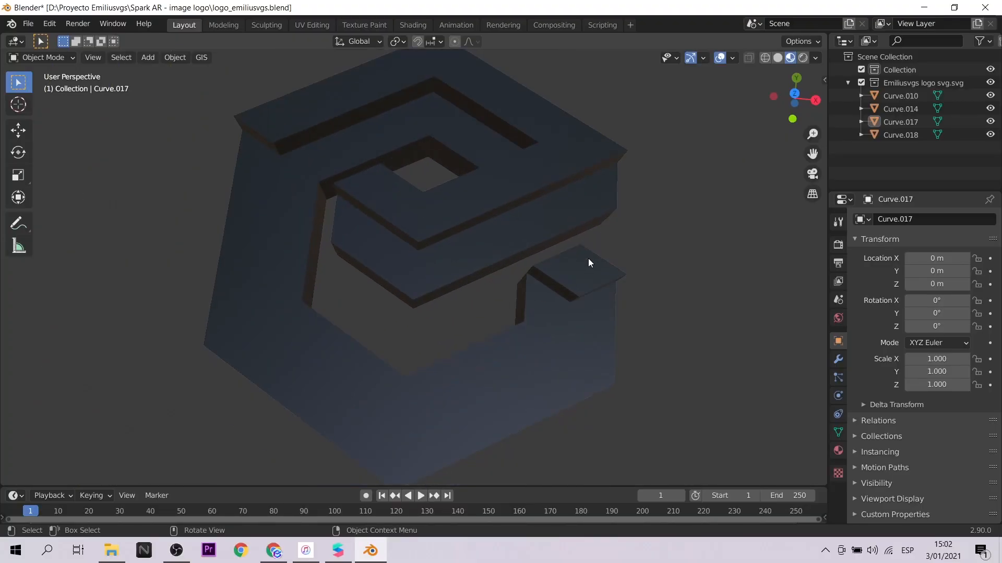
scroll(587, 258, "down", 3)
middle_click_drag(602, 283, 611, 272)
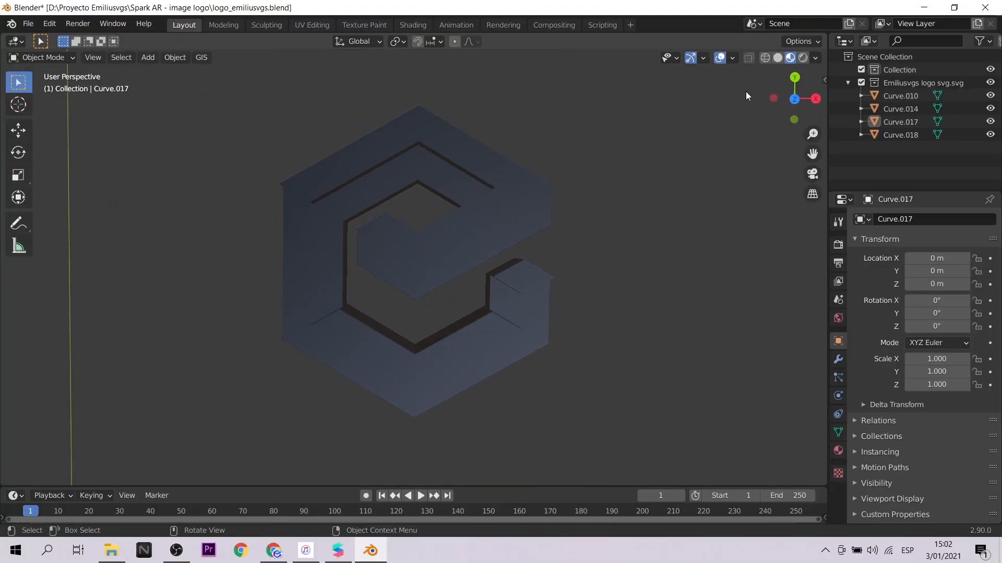
left_click(778, 57)
left_click(896, 95)
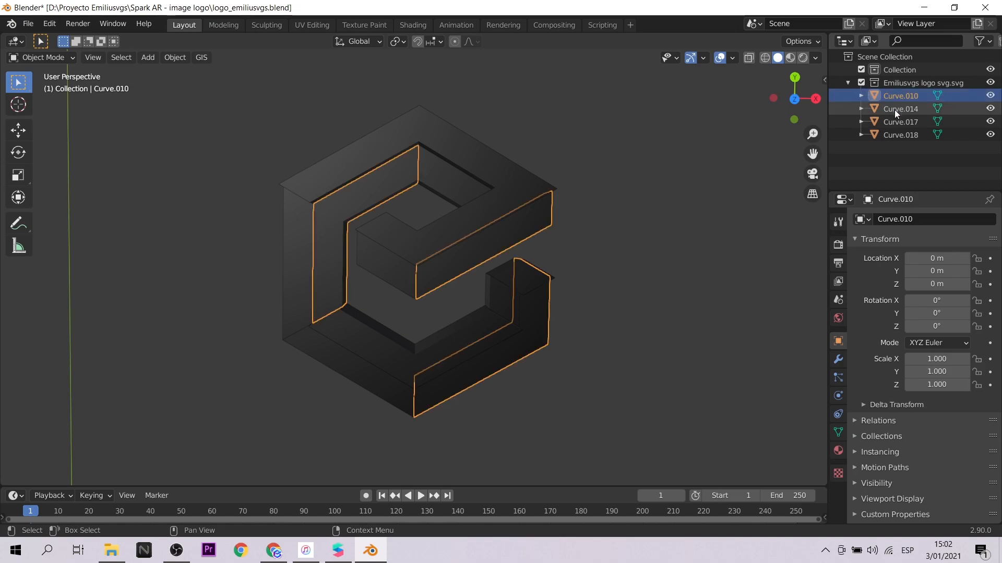
left_click(894, 109)
left_click(895, 122)
left_click(896, 135)
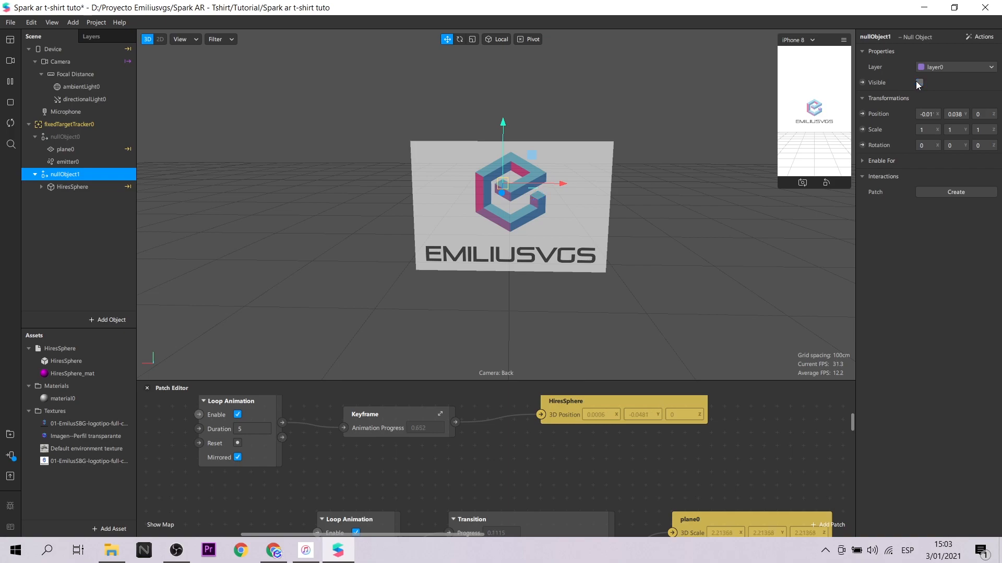
- In Spark AR Studio, add a new null object under fixedTargetTracker0
left_click(329, 254)
right_click(70, 124)
mouse_move(114, 132)
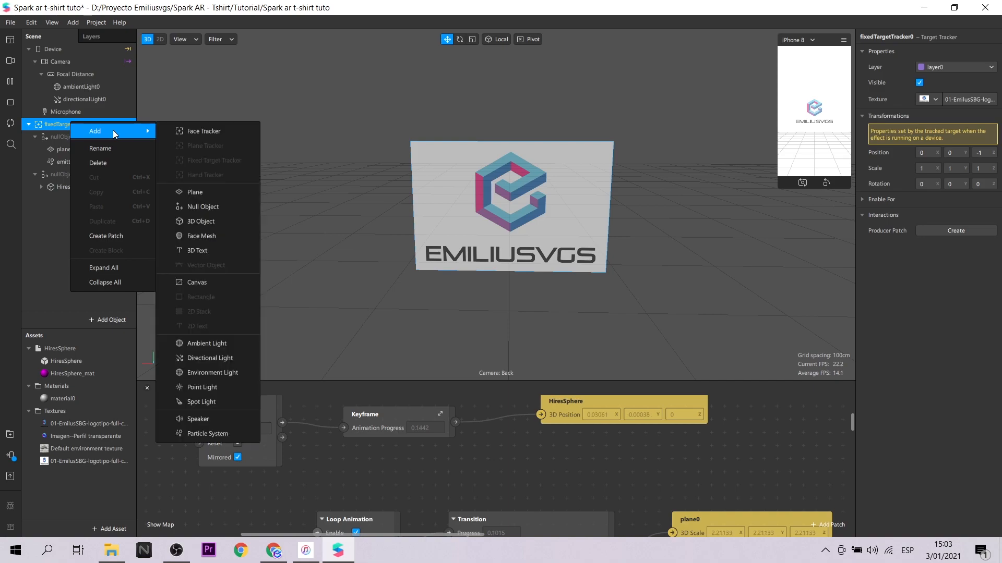
left_click(203, 207)
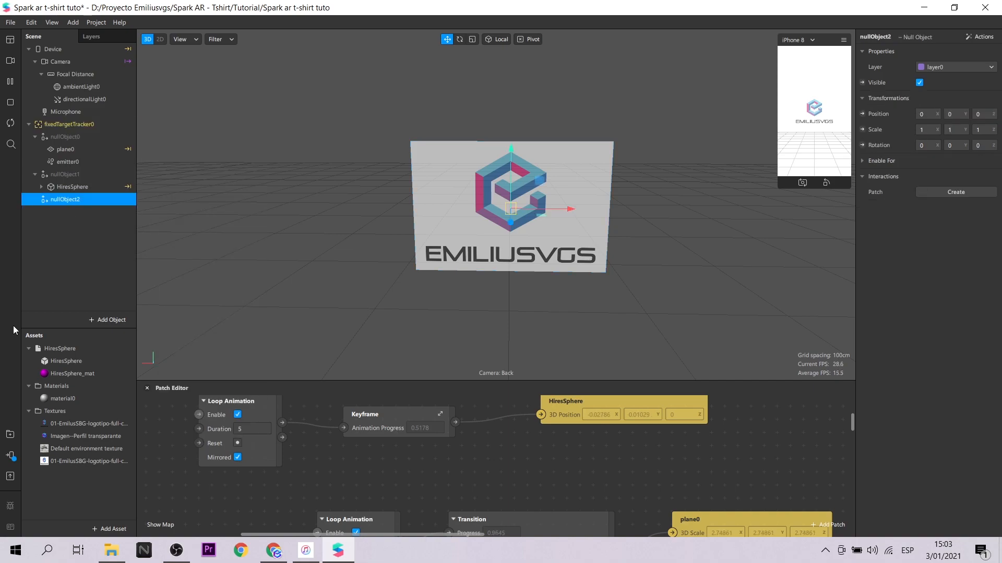
- Import the logo_3 model from the Tutorial folder into the assets and place it inside nullObject2
left_click(111, 550)
left_click_drag(871, 198, 44, 482)
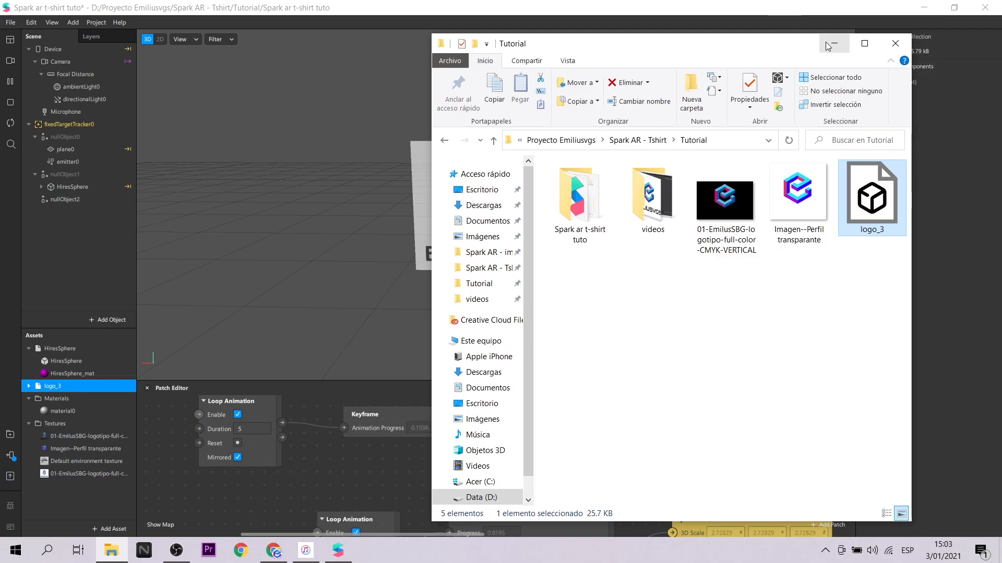
left_click(826, 46)
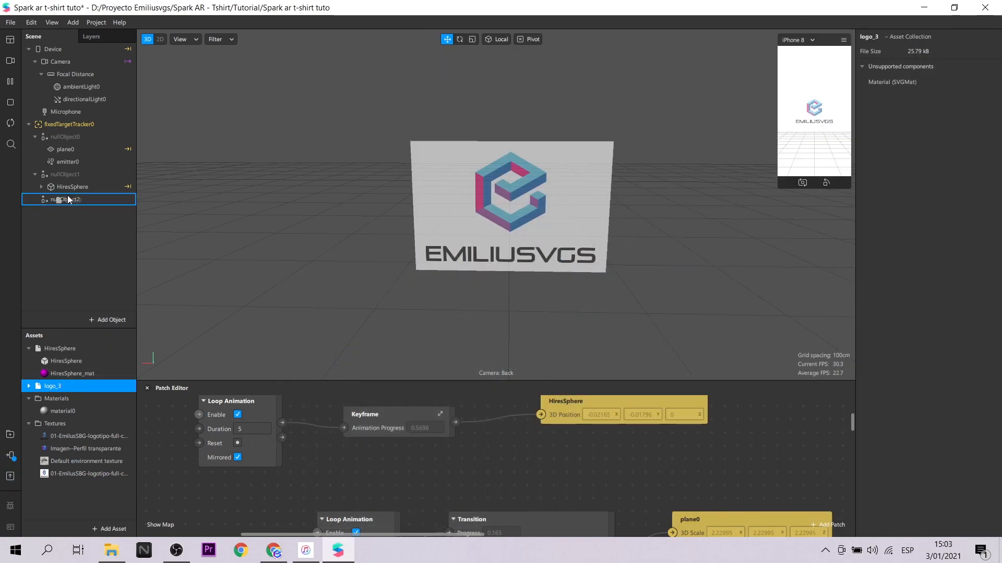
left_click_drag(68, 199, 68, 199)
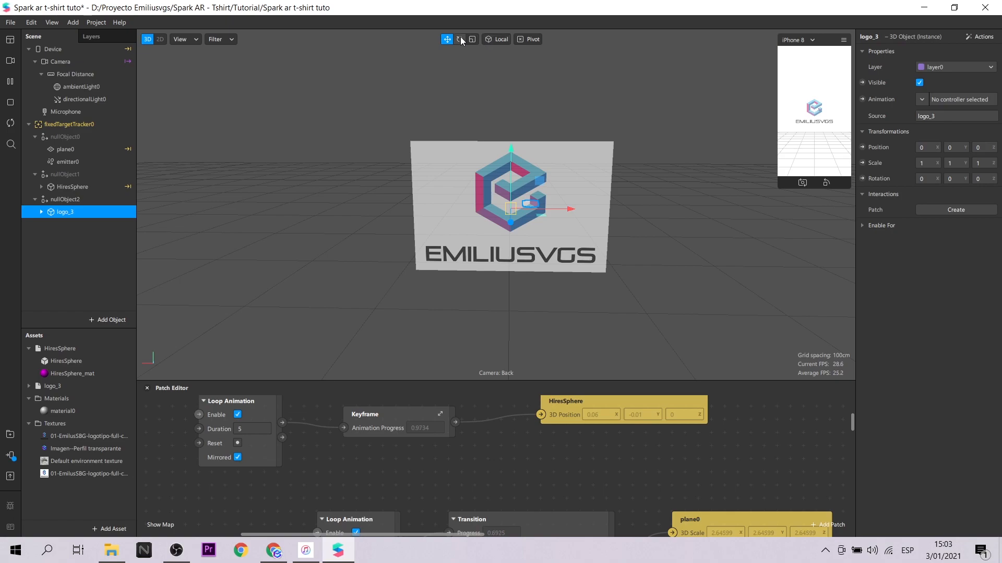
- Rotate logo_3 to about 87.5° around X and set its scale to 5 on all three axes
left_click_drag(513, 214, 512, 208)
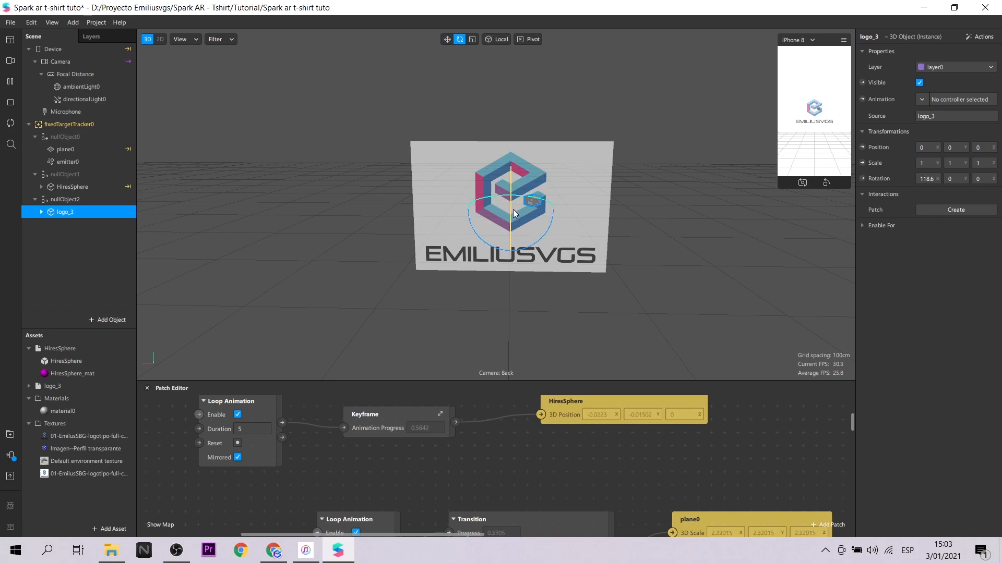
key("w")
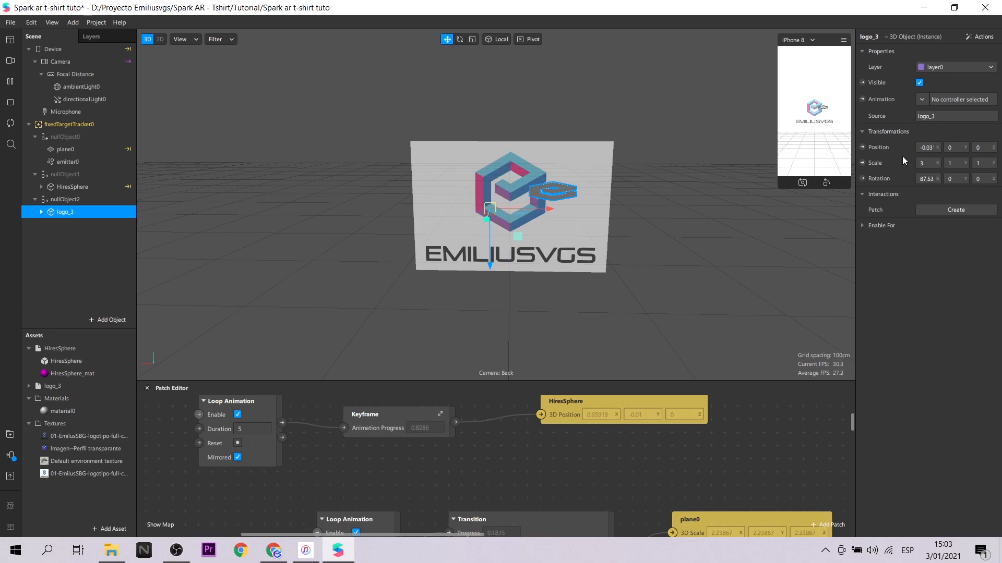
scroll(928, 166, "up", 2)
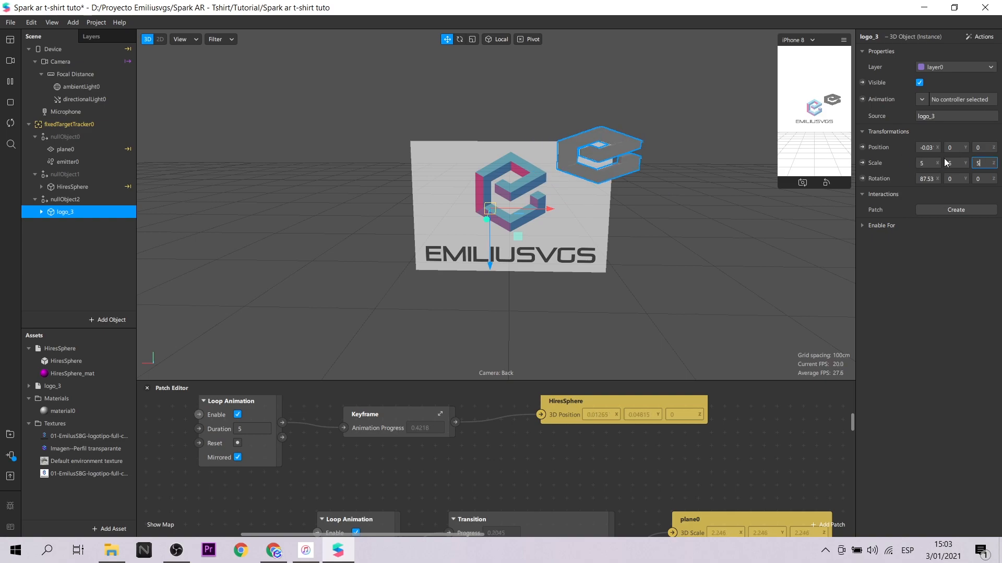
type("5")
key("Return")
- Move logo_3 over the target image's logo, to about X -0.15, Y -0.11 and Z 0.005
left_click_drag(490, 265, 490, 338)
left_click_drag(550, 285, 472, 285)
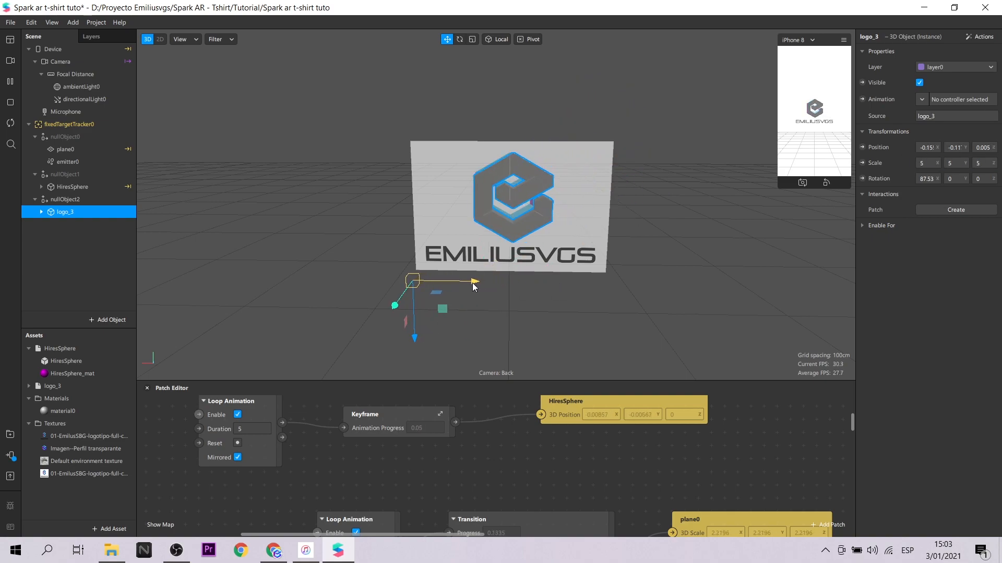
- Fine-tune logo_3's position so it lies flush on the target image's logo, with Z just below 0
left_click(682, 315)
right_click_drag(682, 315, 672, 299)
left_click(66, 212)
right_click_drag(273, 237, 527, 292)
left_click_drag(550, 297, 554, 297)
left_click_drag(613, 281, 612, 282)
right_click_drag(616, 300, 765, 281)
scroll(618, 348, "down", 1)
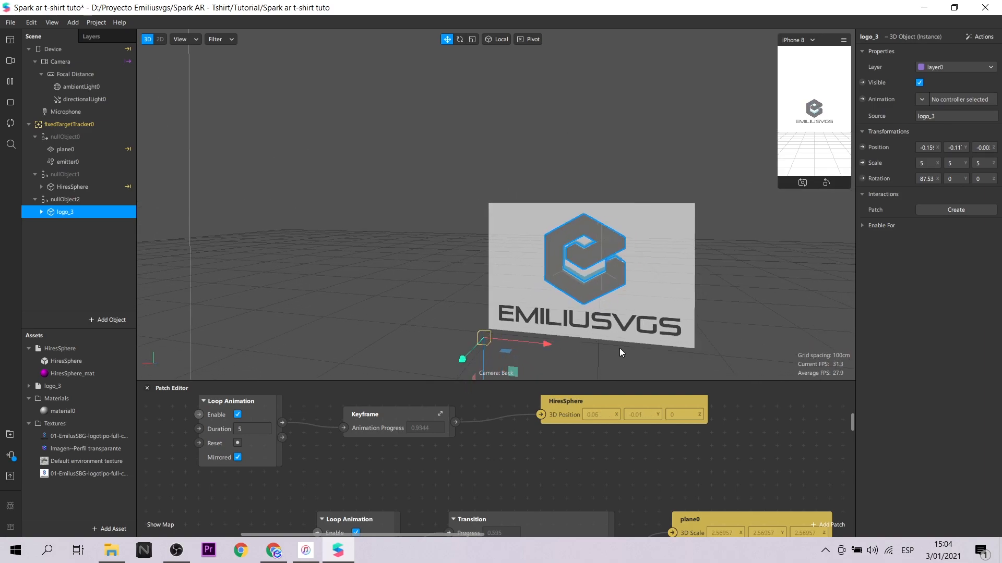
right_click_drag(619, 349, 644, 326)
scroll(446, 379, "down", 1)
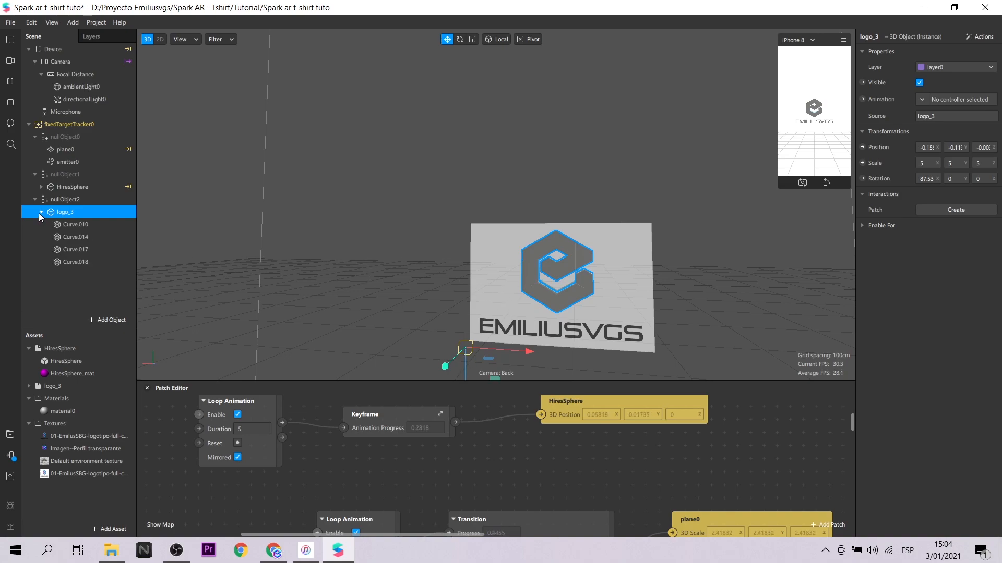
- Give logo_3's Curve.010 mesh a new material and set that material's shader type to Flat
left_click(70, 227)
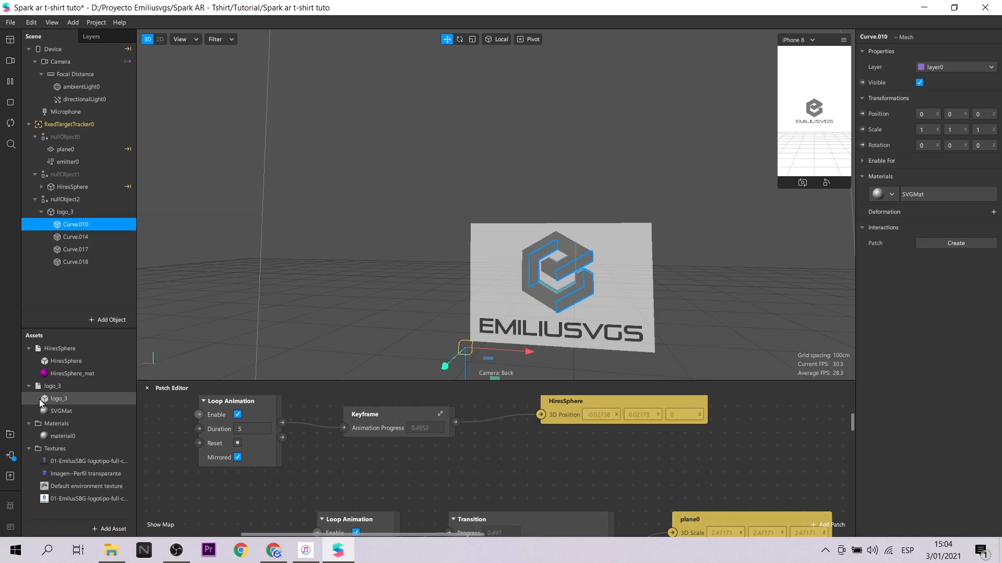
left_click(79, 240)
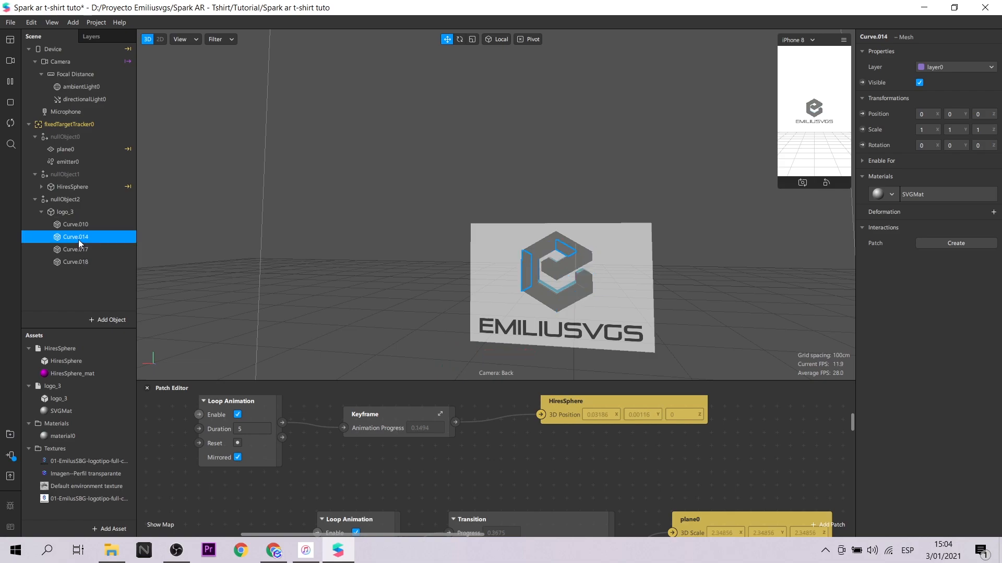
left_click(78, 221)
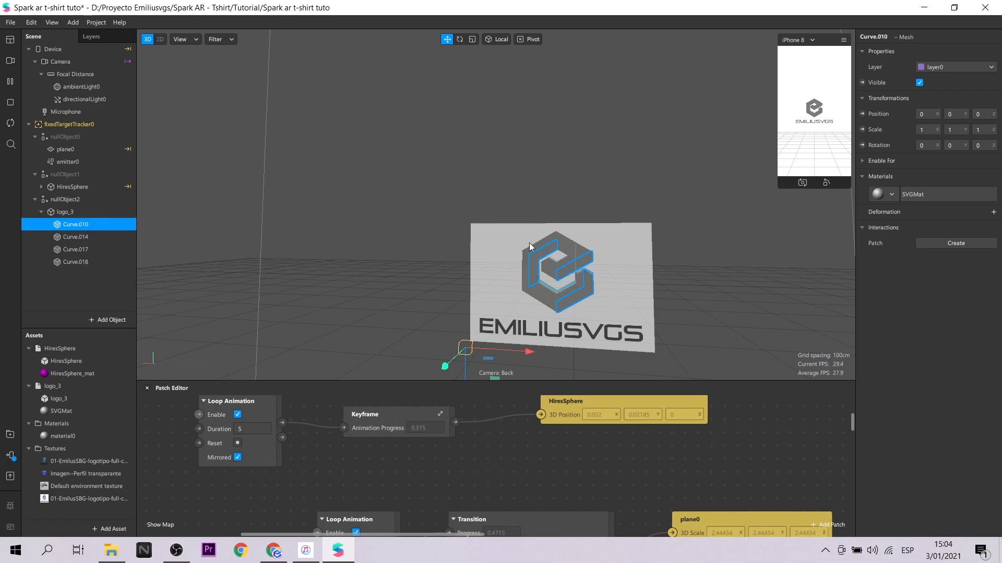
left_click(894, 192)
left_click(921, 262)
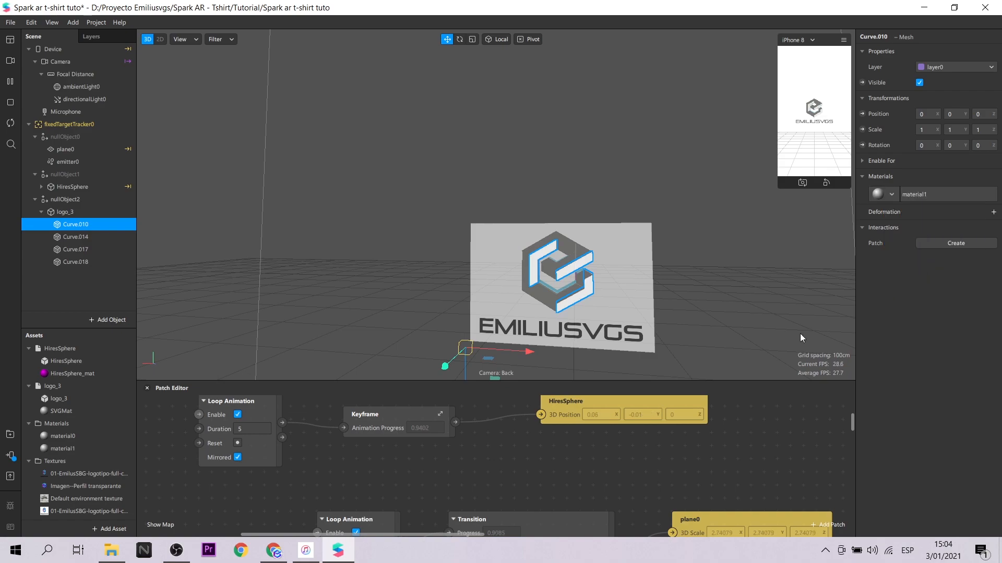
left_click(57, 450)
left_click(941, 54)
left_click(943, 58)
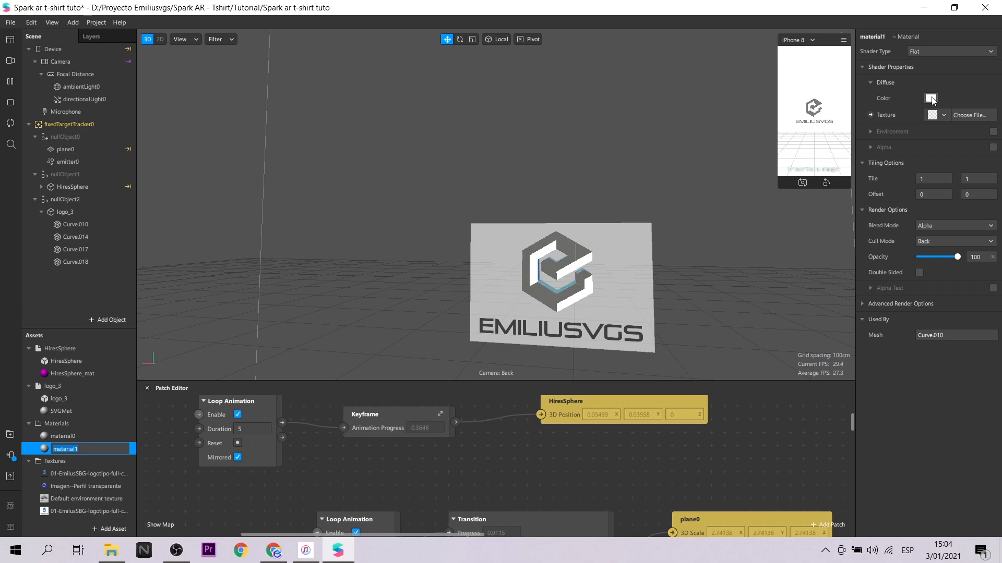
- Give the Curve.014 mesh its own new material with a Flat shader and a yellow diffuse color
left_click(76, 241)
left_click(907, 194)
left_click(919, 272)
double_click(64, 462)
left_click(942, 52)
left_click(929, 100)
left_click(478, 220)
left_click(560, 364)
- Give the Curve.017 mesh its own new material with a Flat shader and a green diffuse color
left_click(72, 251)
left_click(891, 194)
left_click(918, 289)
double_click(63, 475)
left_click(942, 52)
left_click(943, 59)
left_click(930, 98)
left_click(464, 220)
left_click(930, 303)
- Give the Curve.018 mesh its own new material and set its diffuse color to red
left_click(63, 487)
left_click(931, 99)
left_click(391, 220)
left_click(556, 366)
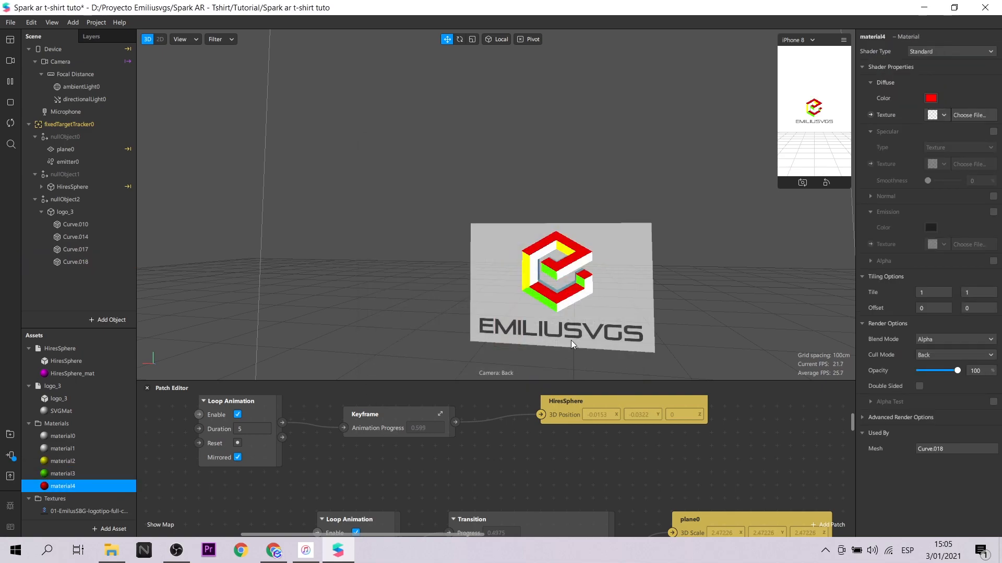
- Set the diffuse color of material1, used by Curve.010, to blue
left_click(76, 225)
left_click(64, 449)
left_click(931, 99)
left_click(527, 207)
left_click(556, 366)
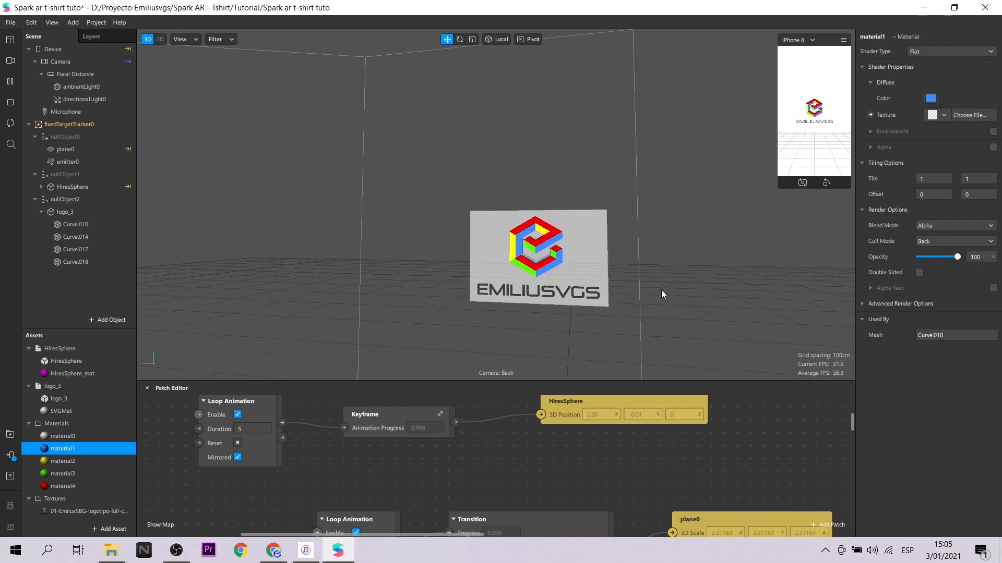
- Recolor material2 to magenta and material3 to a dark olive yellow
left_click(931, 99)
left_click(464, 182)
left_click(562, 369)
left_click(931, 99)
left_click(391, 245)
left_click(557, 367)
left_click(63, 474)
left_click(931, 98)
left_click(445, 184)
left_click(557, 366)
- Move the whole logo_3 model forward off the target image, to about Z 0.104
right_click_drag(572, 266, 573, 313)
left_click(66, 213)
left_click_drag(399, 278, 390, 292)
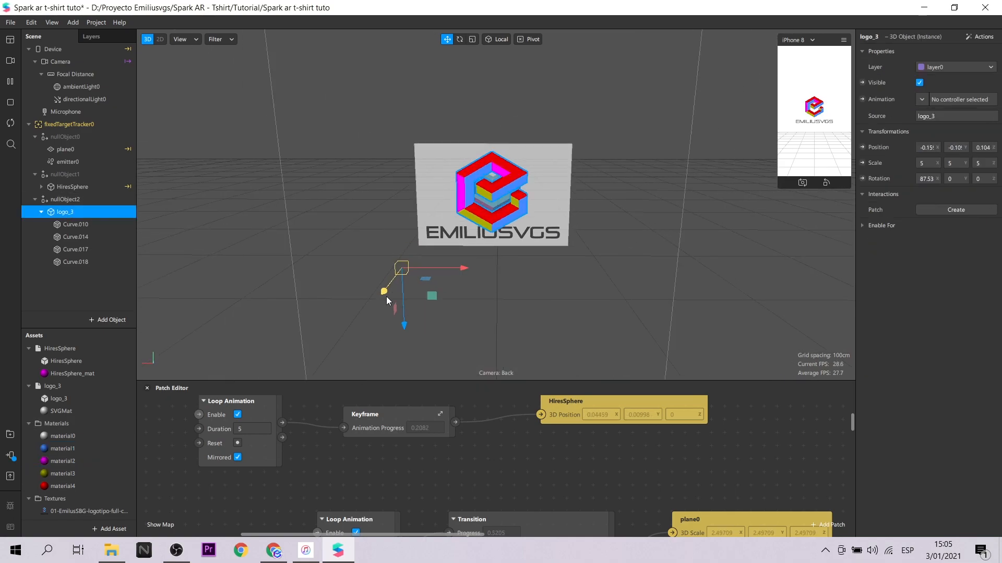